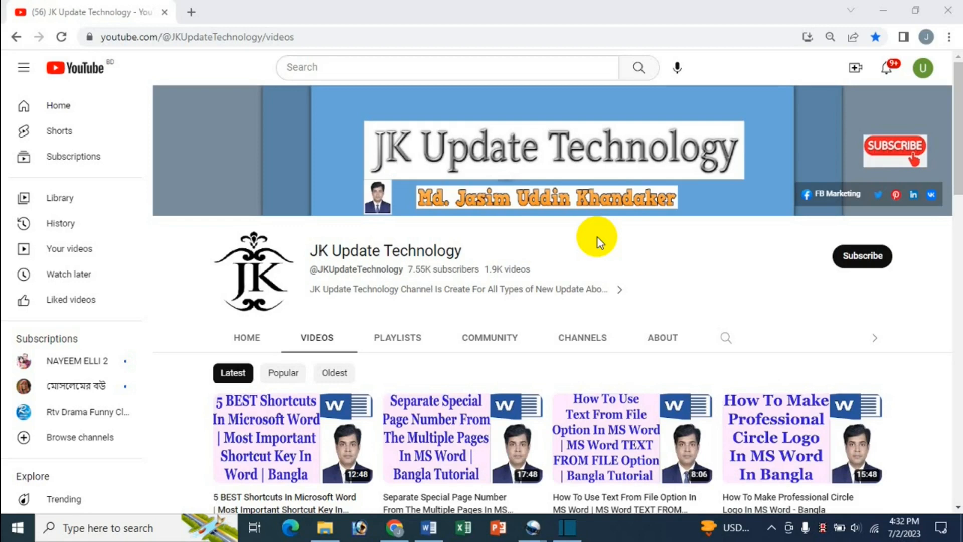
Switch to the blank Word document and insert a table with six columns and six rows.
click(429, 527)
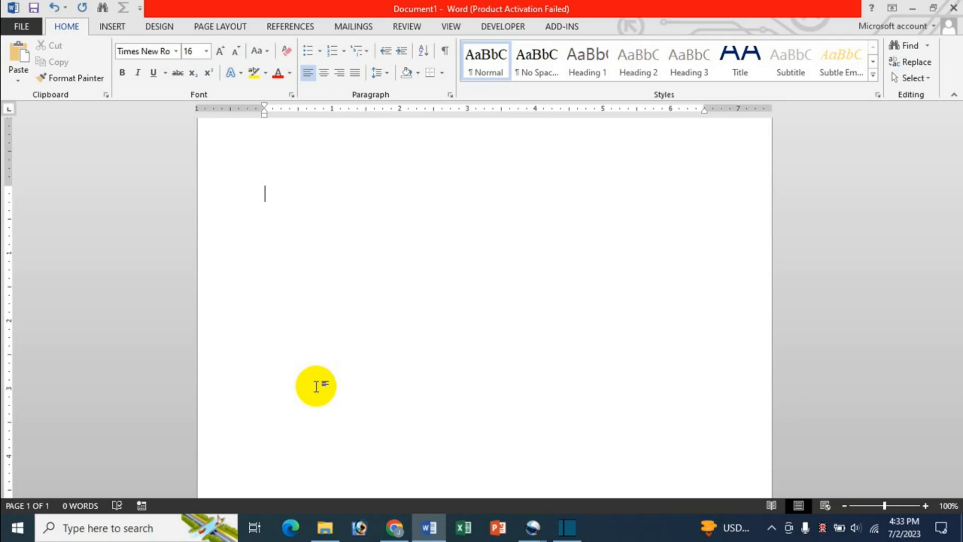
scroll(365, 317, up, 1)
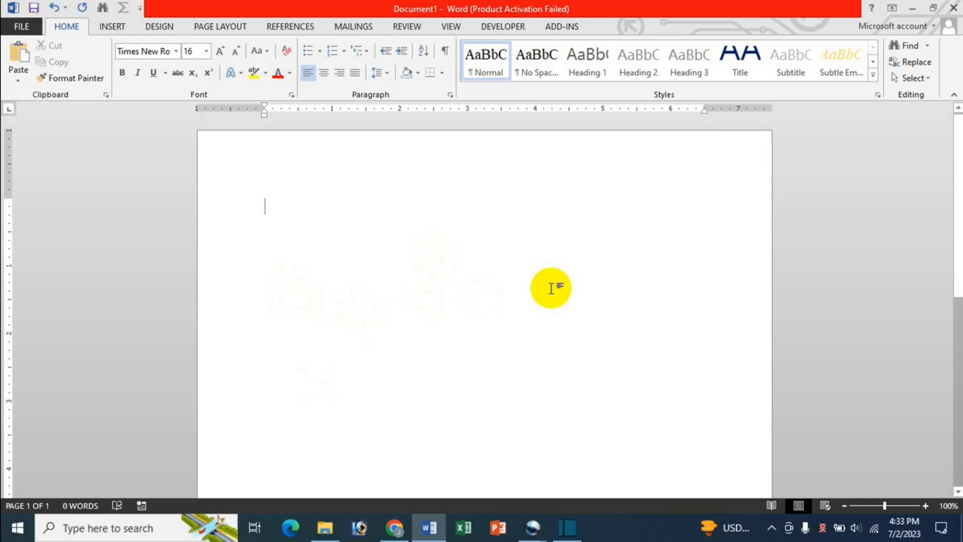
click(110, 27)
click(94, 81)
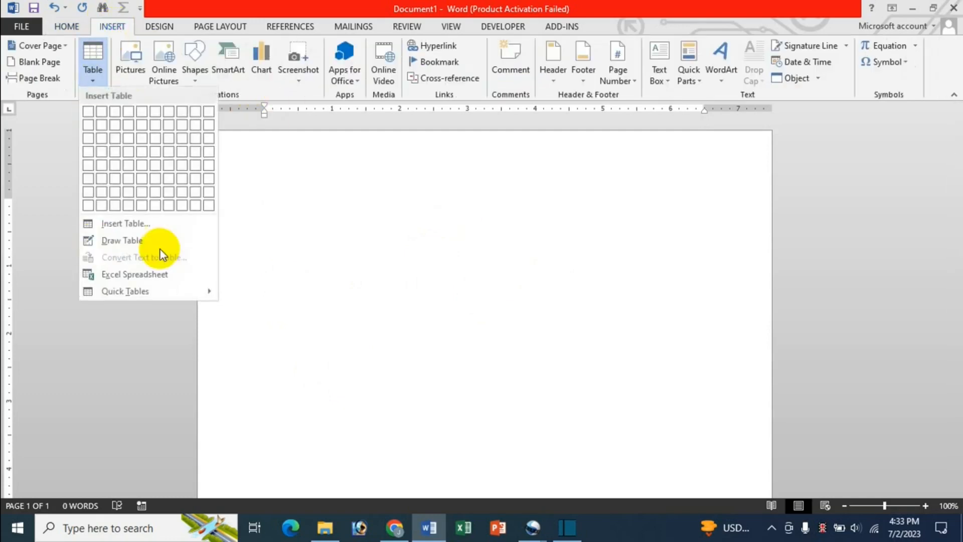
click(154, 176)
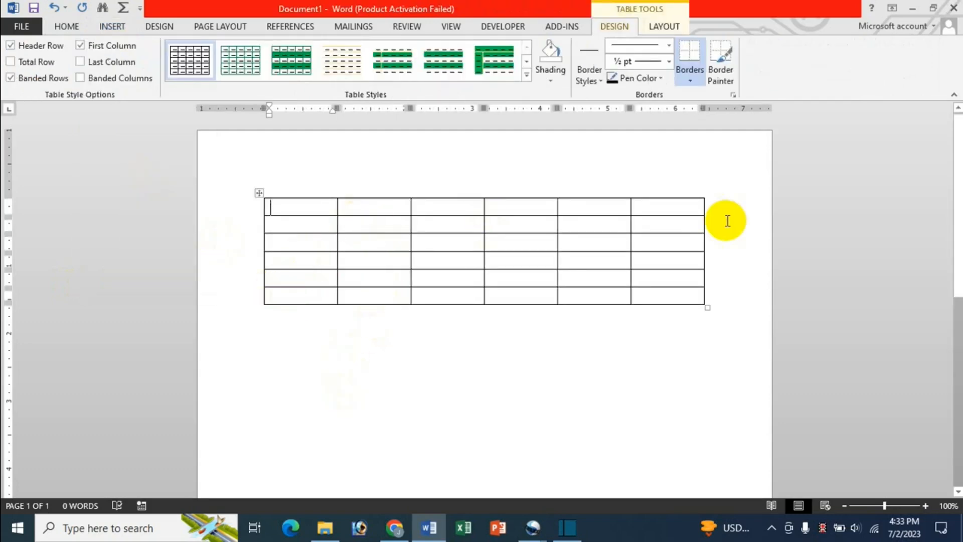
Enter 10, 20 and 30 in the first three cells of the table's second row.
click(314, 224)
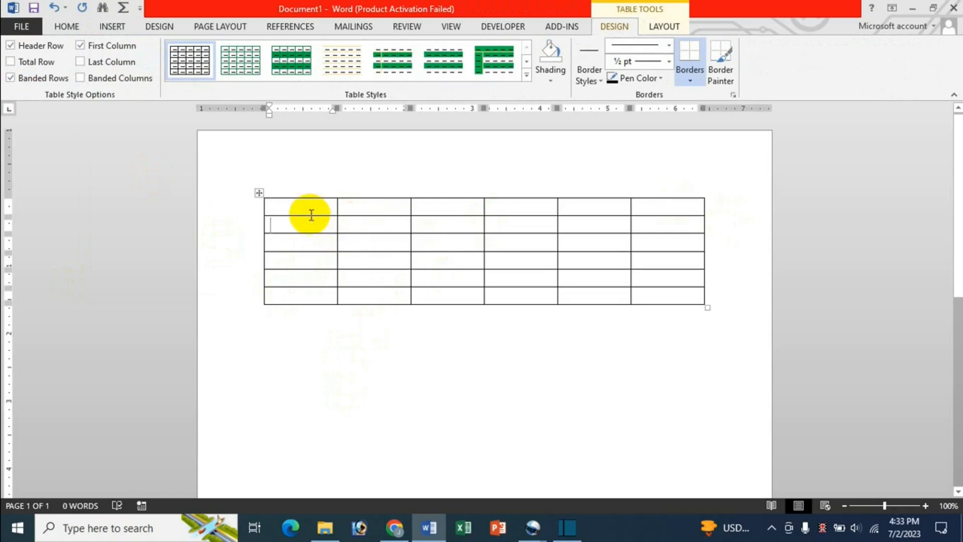
text(1)
key(Tab)
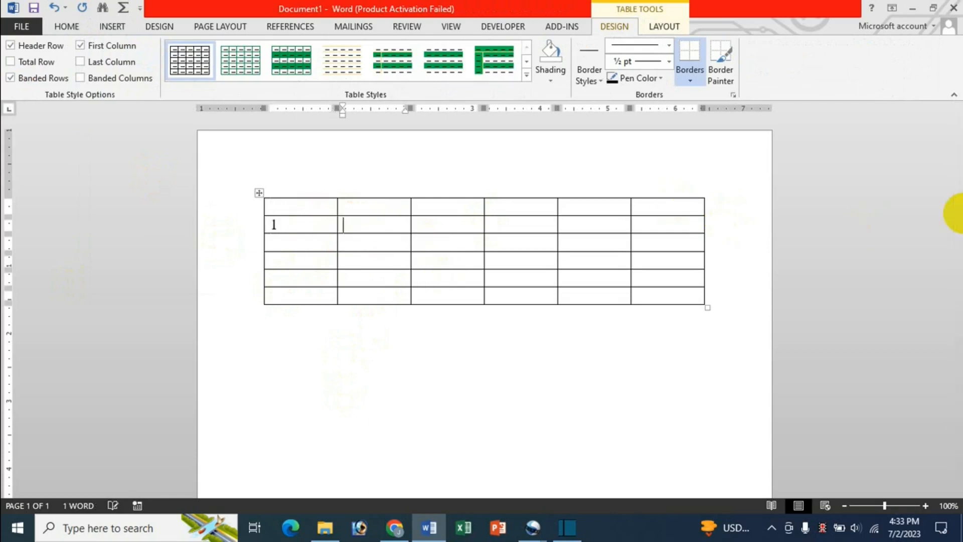
key(Left)
text(0)
key(Tab)
text(22)
key(BackSpace)
text(0)
key(Tab)
text(30)
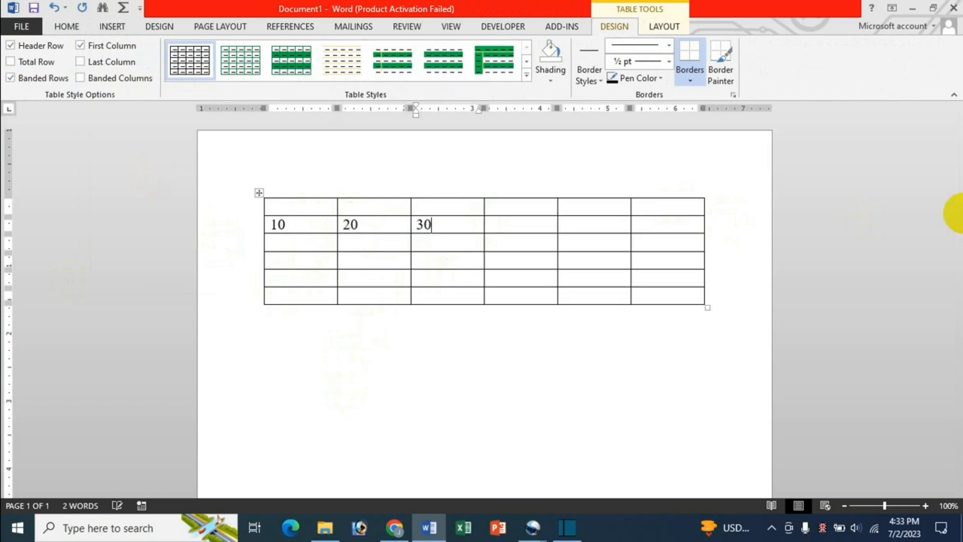
Enter 40 and 50 in the fourth and fifth cells of the second row.
key(Tab)
text(40)
key(Tab)
text(40)
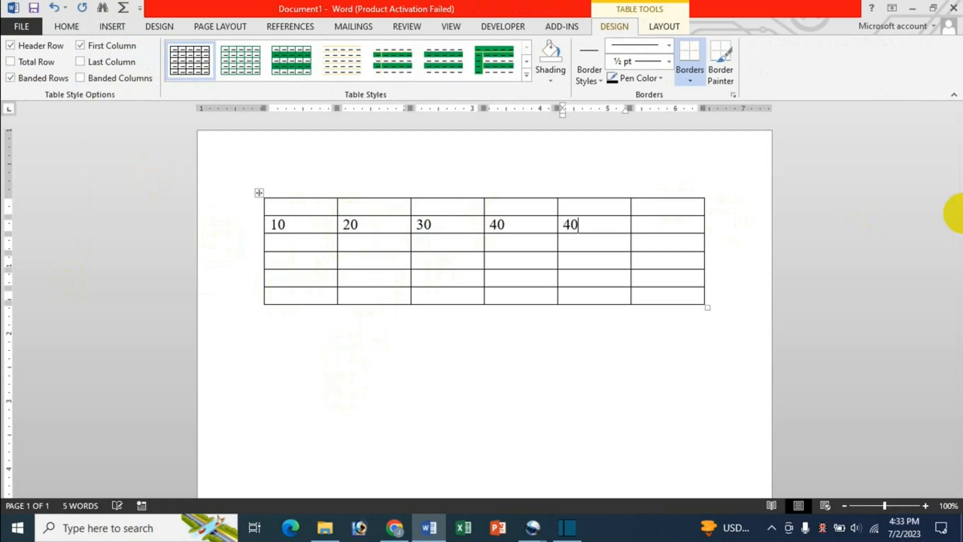
key(BackSpace)
key(BackSpace)
text(50)
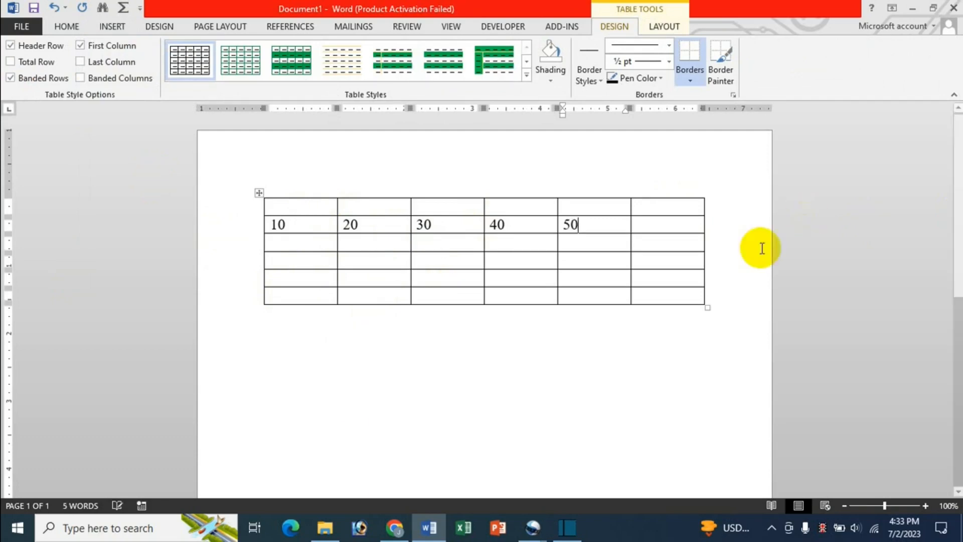
Copy the five numbers of the second row into the same columns of the three rows below.
drag(273, 224, 564, 223)
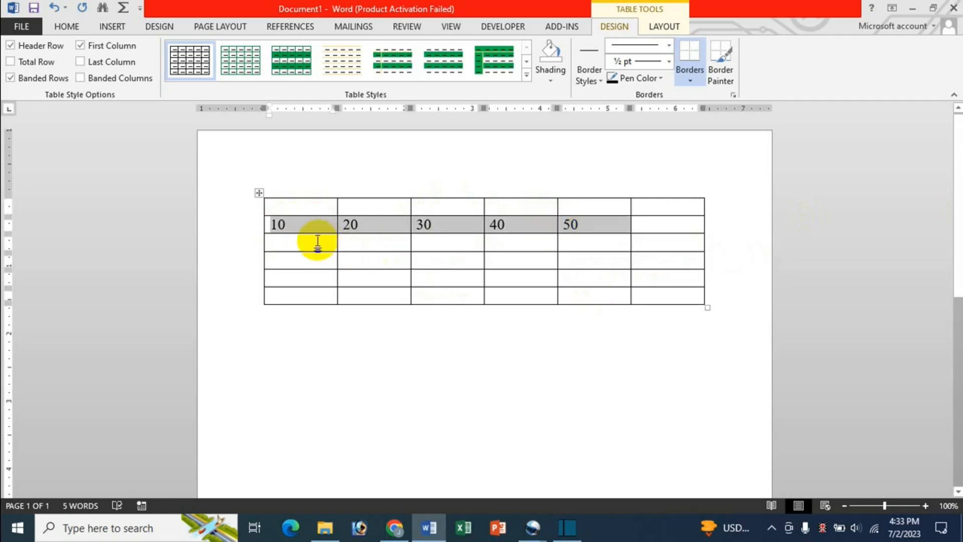
mouse_move(318, 243)
mouse_down()
mouse_move(354, 273)
mouse_move(597, 277)
mouse_up()
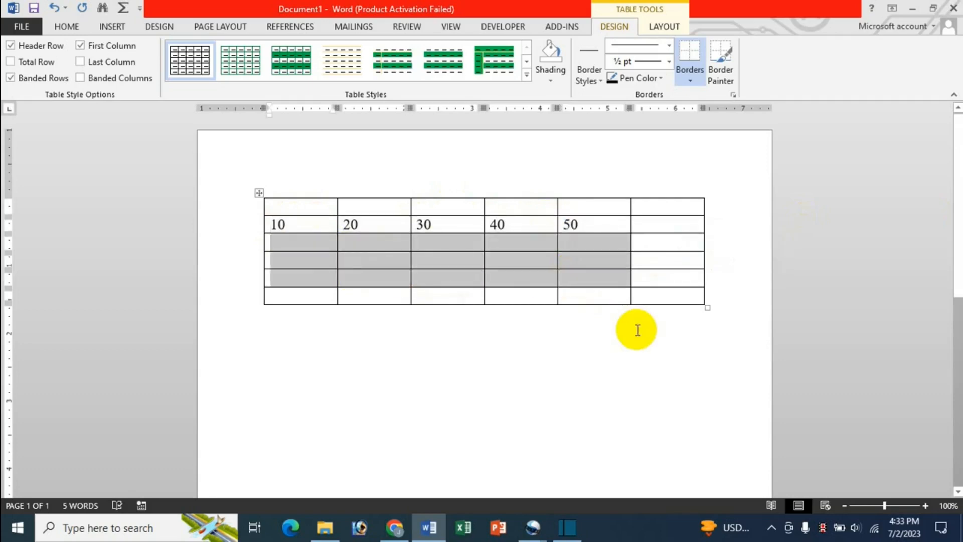
key(ctrl+v)
click(398, 333)
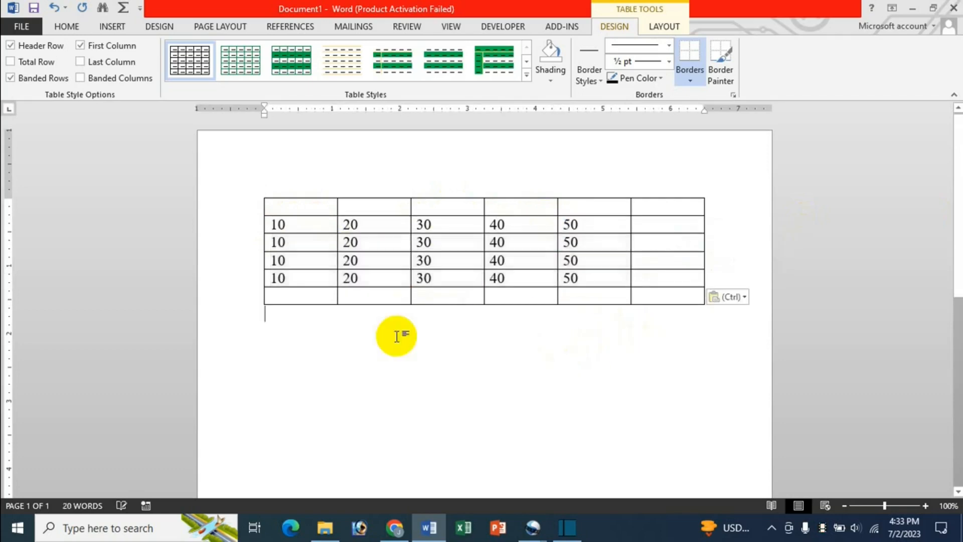
Replace the numbers in the table's fourth row with 5, 30, 50, 70 and 45.
click(315, 265)
key(BackSpace)
key(BackSpace)
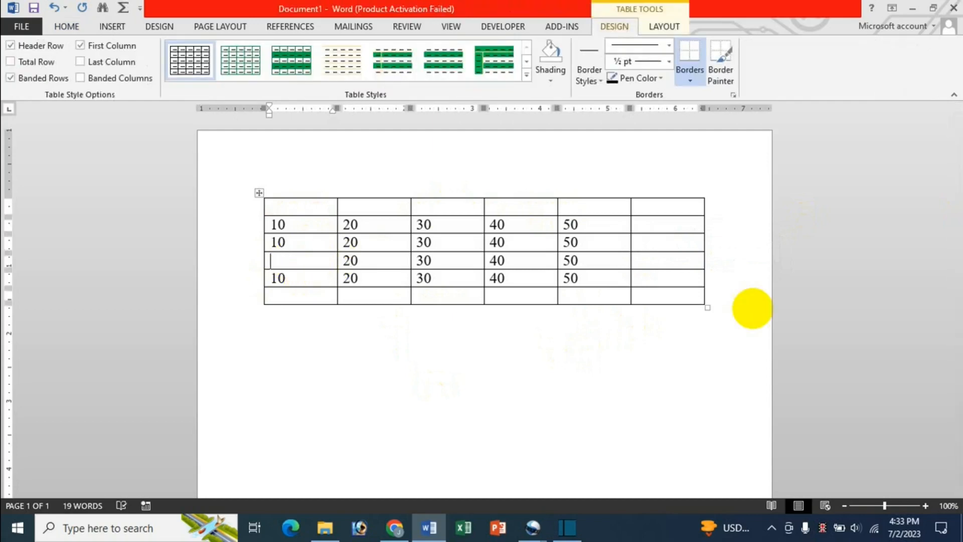
text(5)
key(Tab)
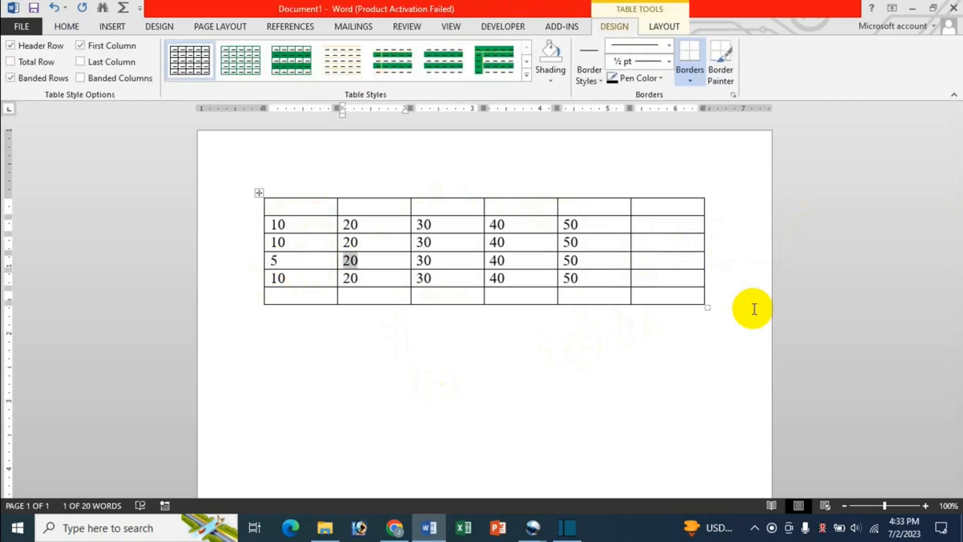
text(30)
key(Tab)
text(50)
key(Tab)
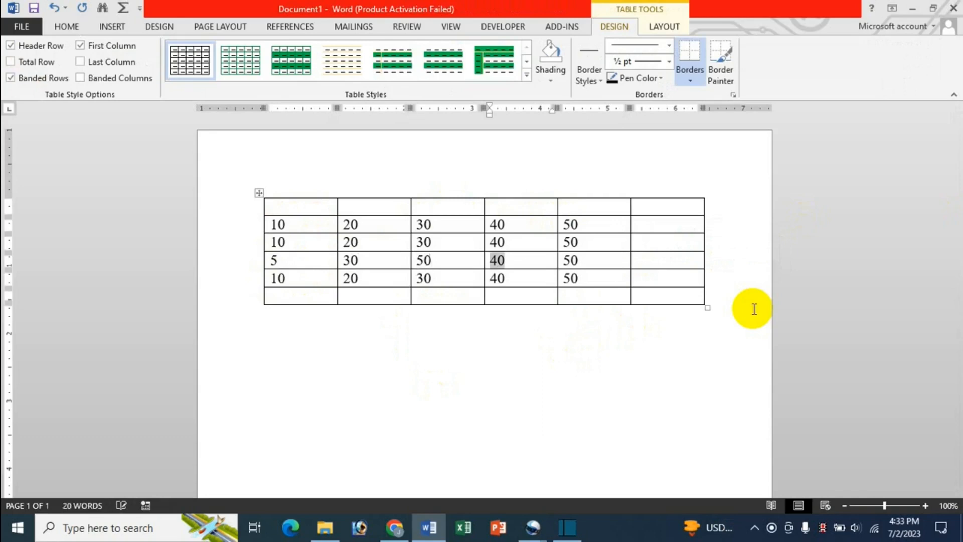
text(70)
key(Tab)
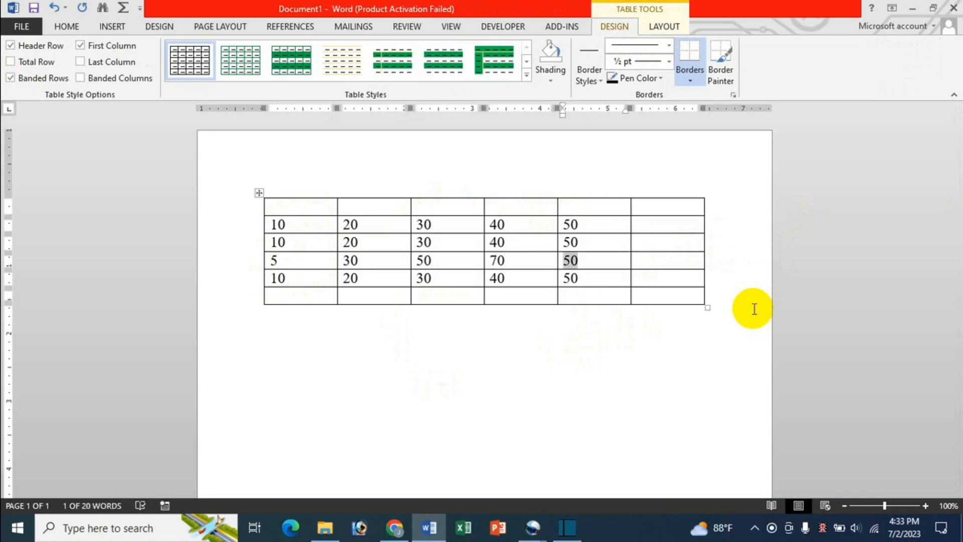
text(45)
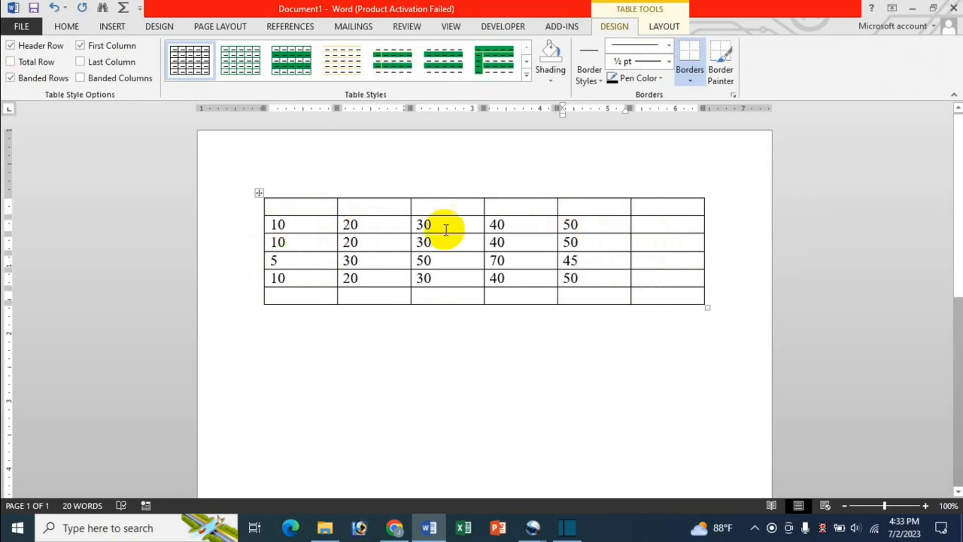
Enter the heading "Total" in the first row of the last column.
click(649, 230)
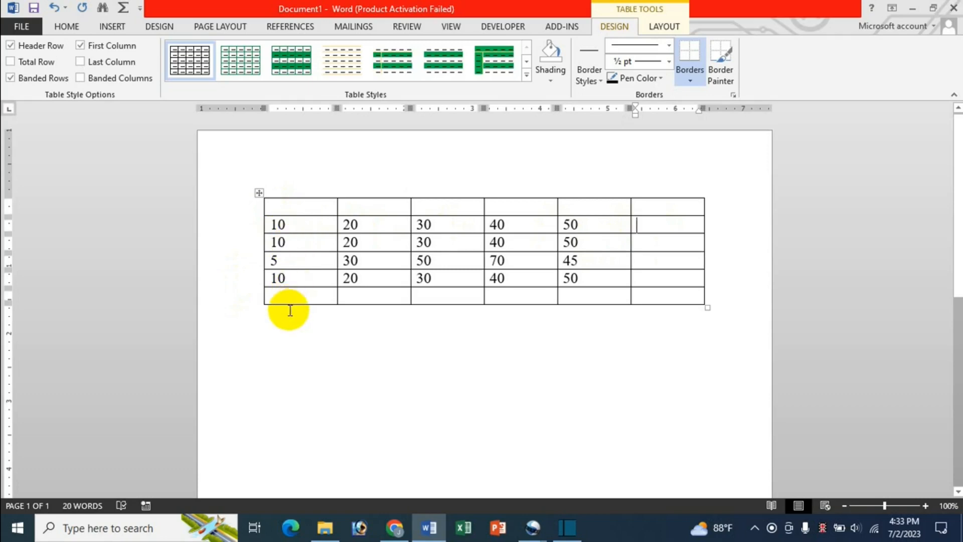
click(285, 296)
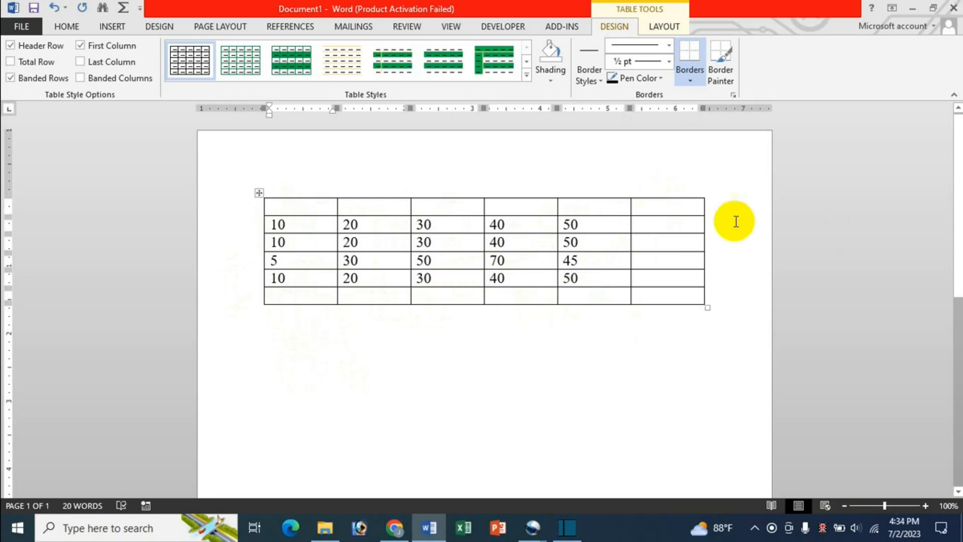
click(649, 225)
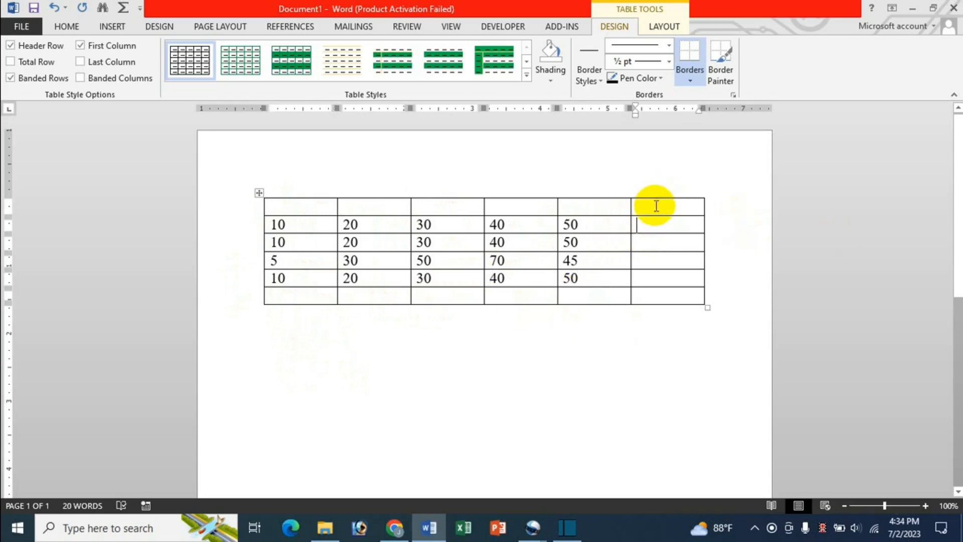
click(657, 207)
text(Total)
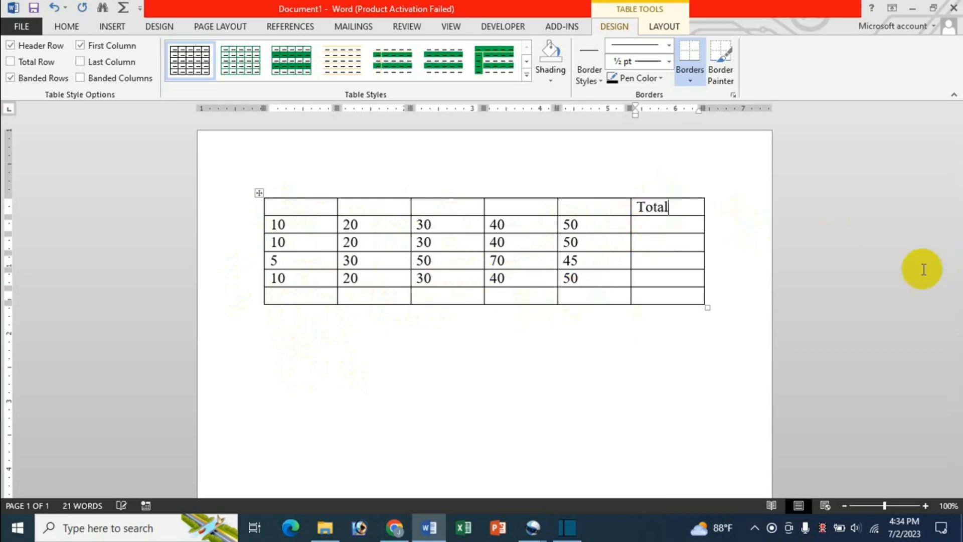
Insert the formula =SUM(LEFT) in the Total column's cell of the second row.
click(668, 225)
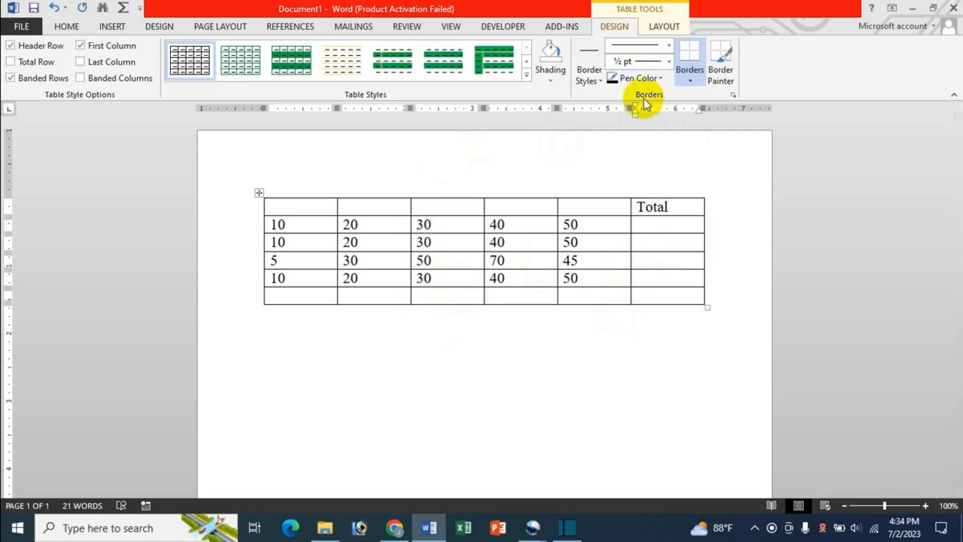
click(667, 26)
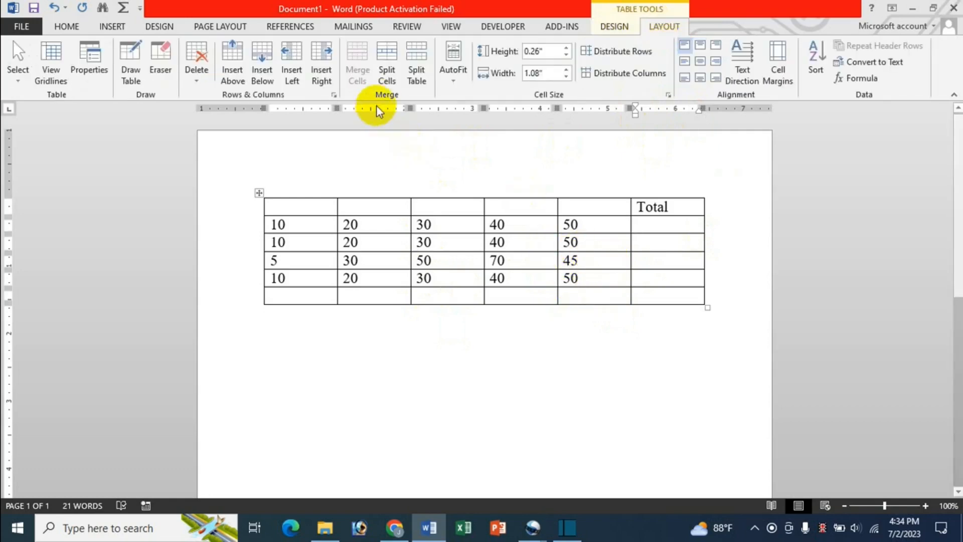
click(865, 84)
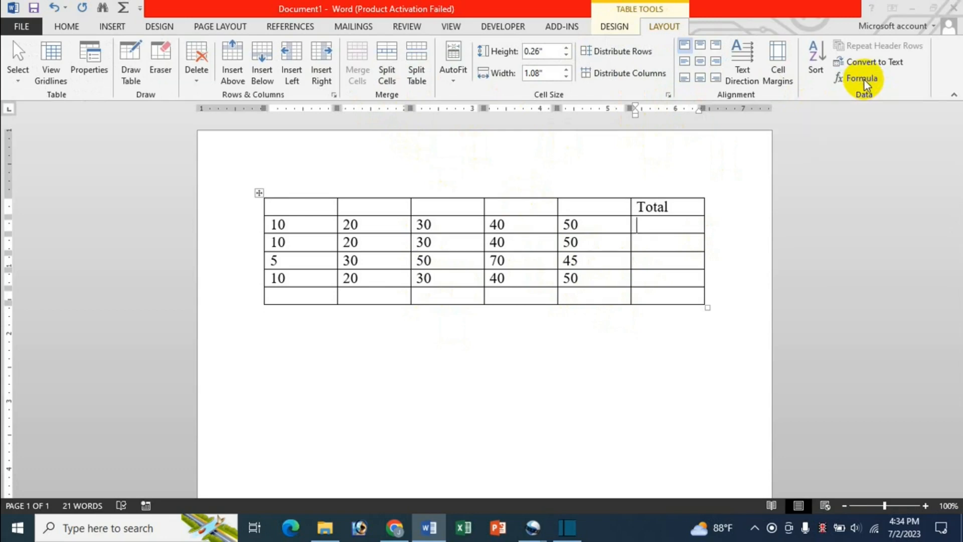
drag(516, 74, 436, 41)
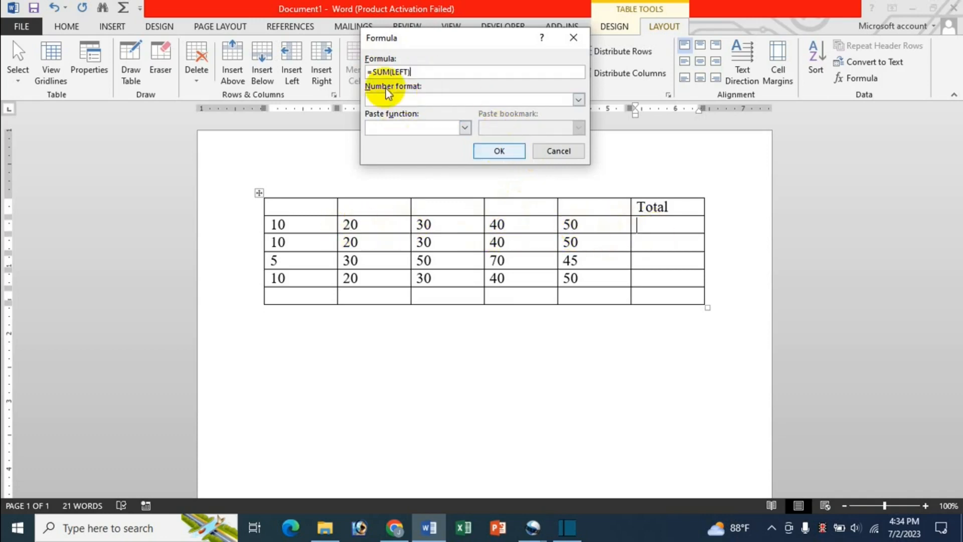
click(496, 152)
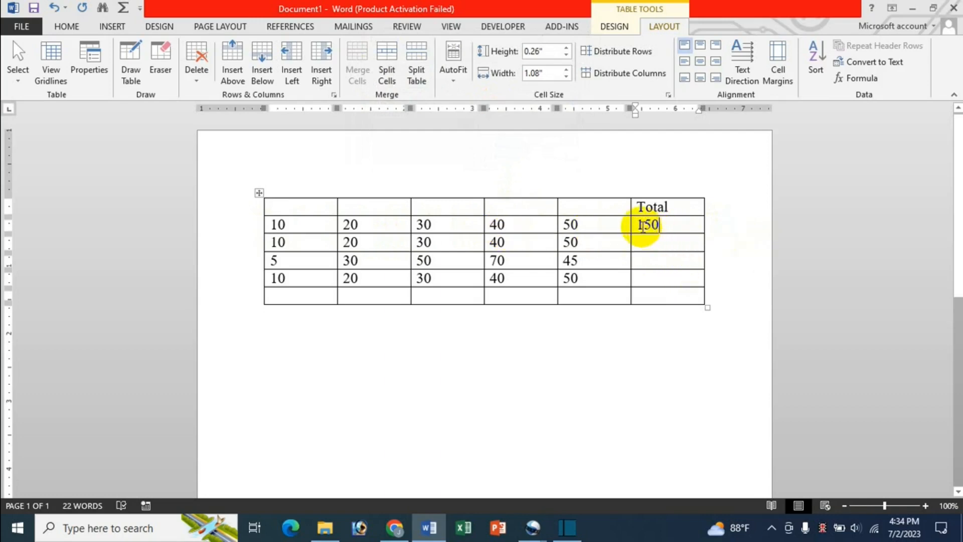
drag(639, 224, 663, 229)
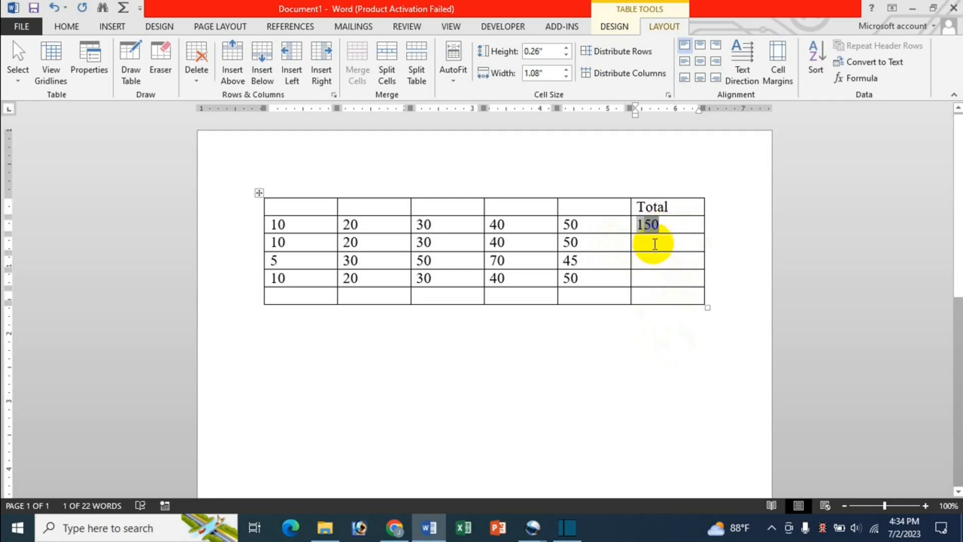
Insert a formula in the third row's Total cell, changing its argument to give =SUM(left).
click(651, 243)
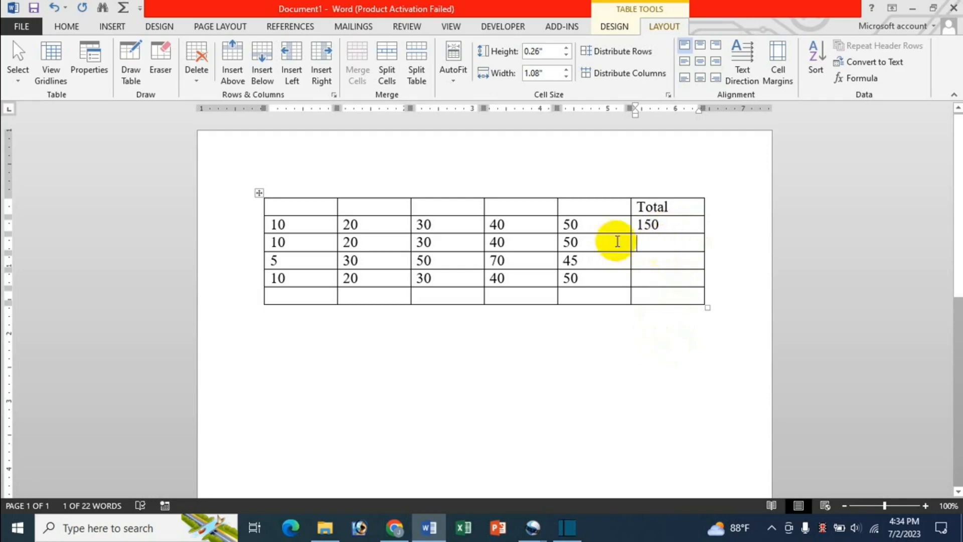
click(859, 77)
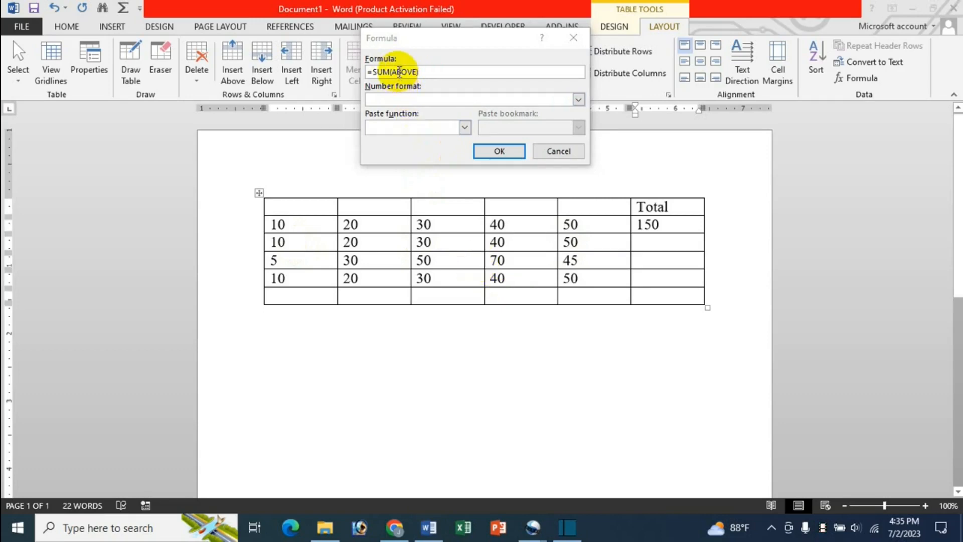
click(426, 72)
key(BackSpace)
key(BackSpace)
key(BackSpace)
key(BackSpace)
key(BackSpace)
key(BackSpace)
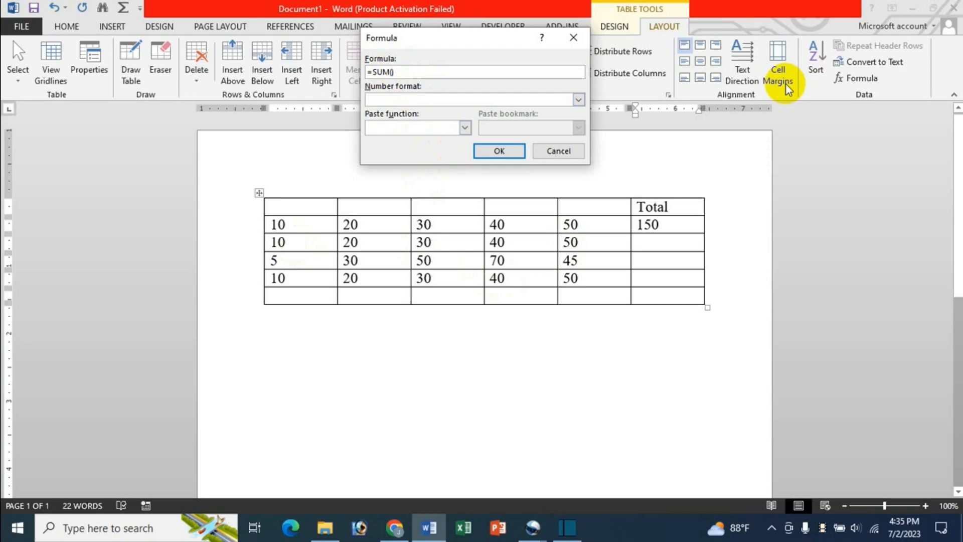
text(left)
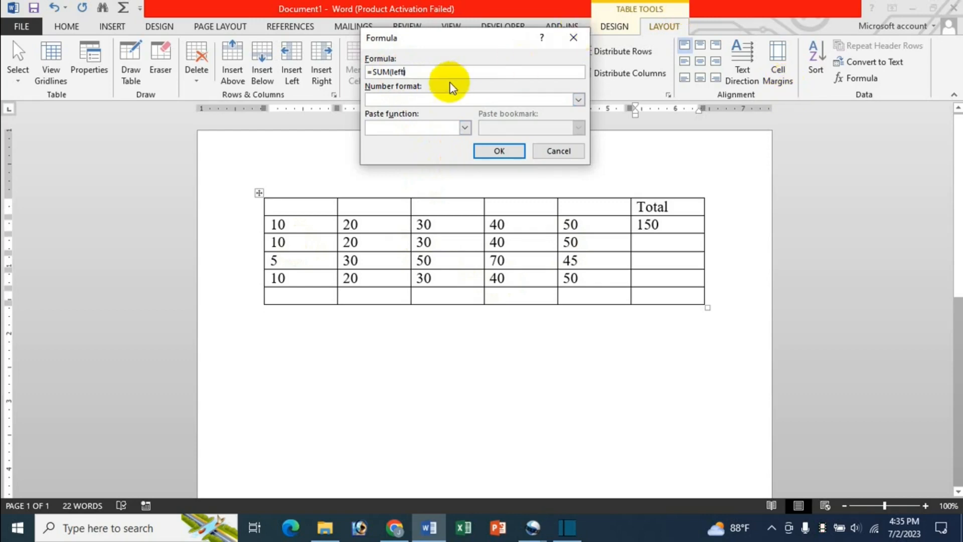
click(497, 151)
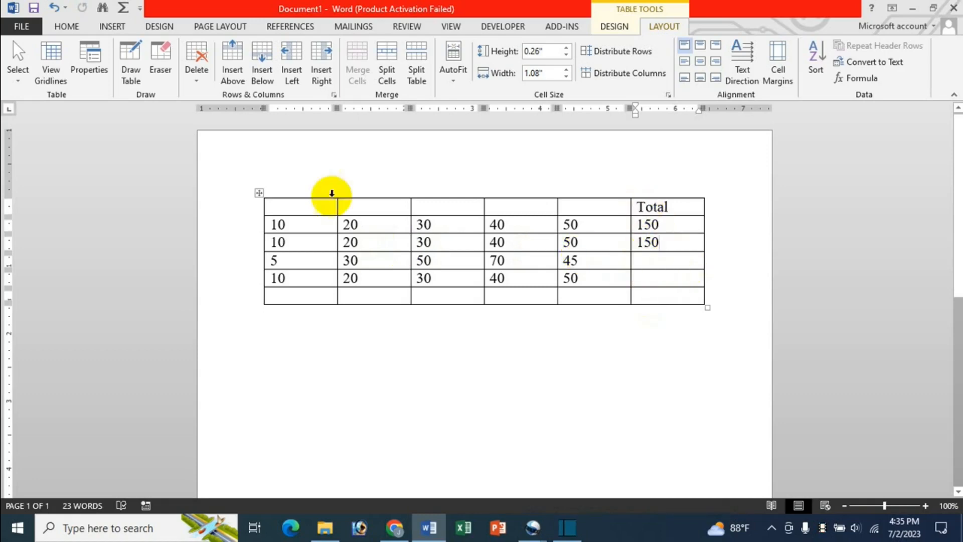
Insert the formula =SUM(ABOVE) in the first column's cell of the empty last row.
click(290, 296)
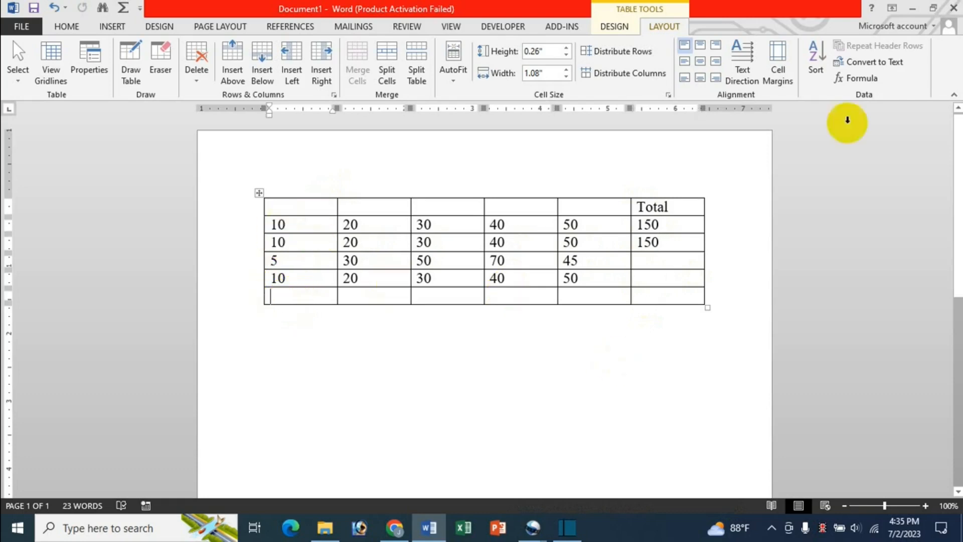
click(861, 77)
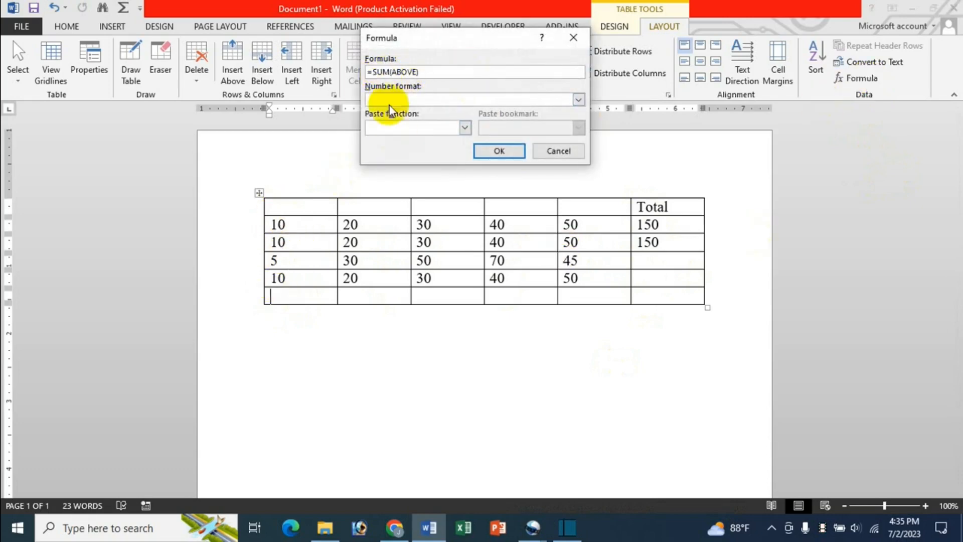
click(496, 150)
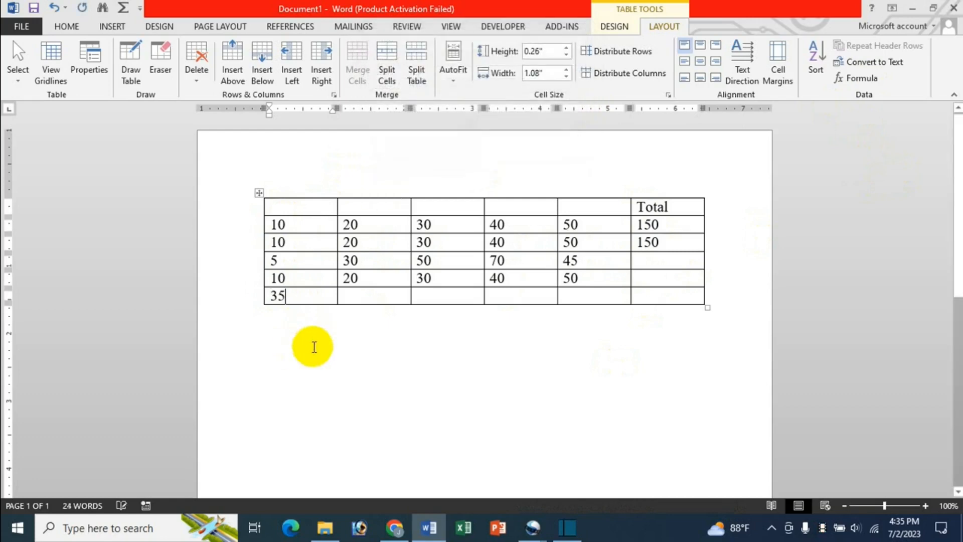
Insert the formula =AVERAGE(above) in the second column's cell of the last row.
click(289, 264)
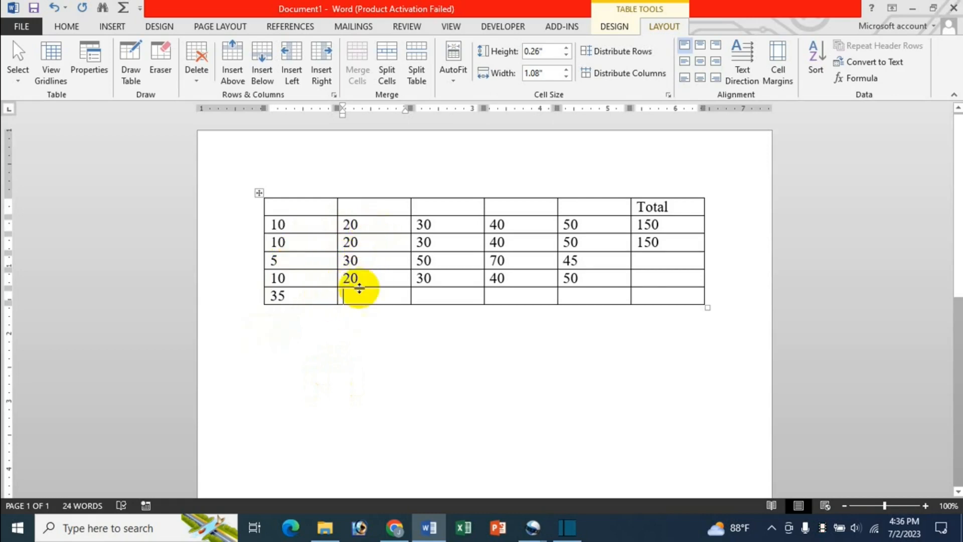
click(865, 83)
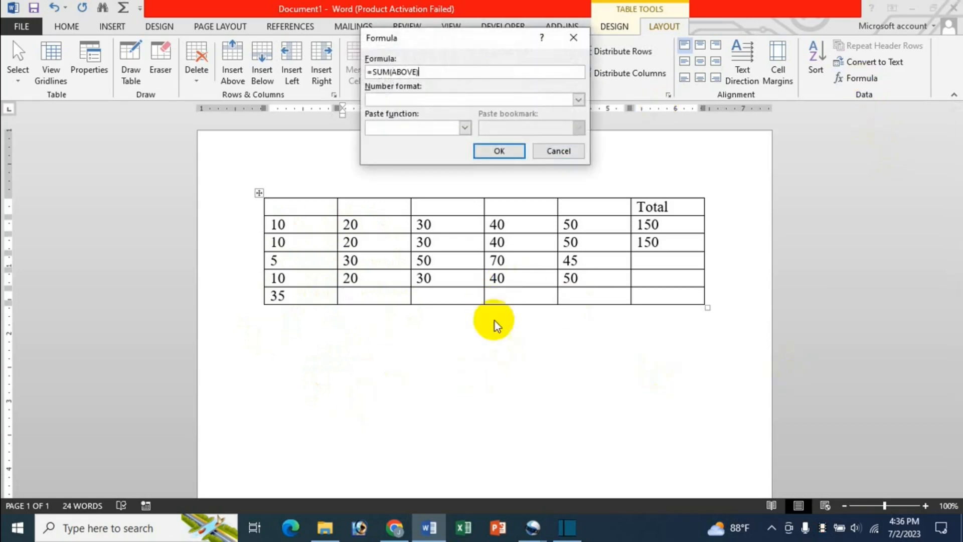
click(463, 128)
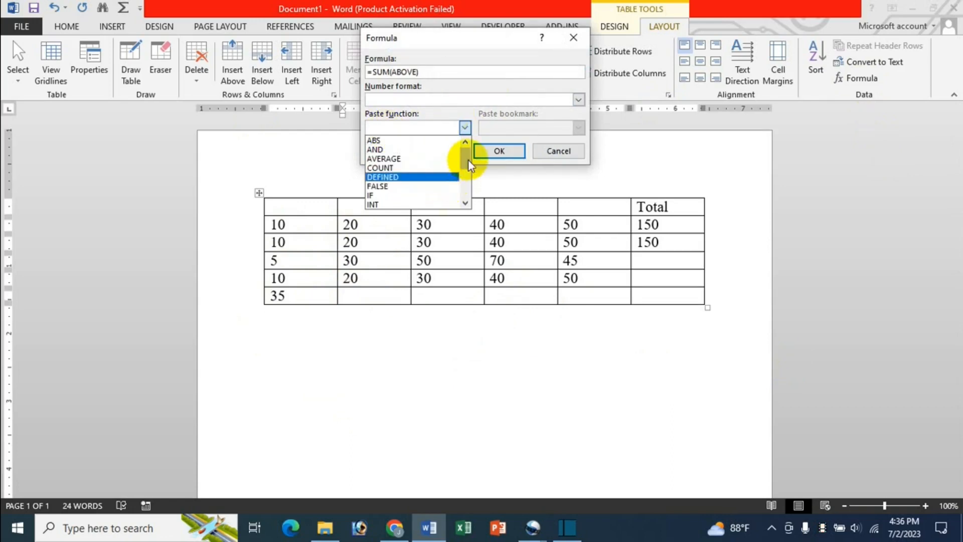
drag(468, 160, 466, 180)
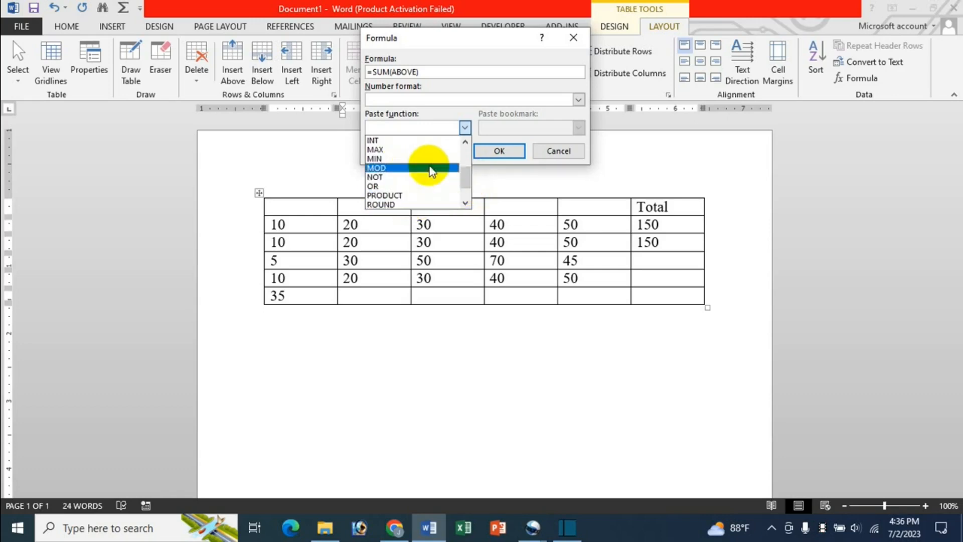
mouse_move(466, 178)
mouse_down()
mouse_move(468, 195)
mouse_move(462, 156)
mouse_move(456, 167)
mouse_up()
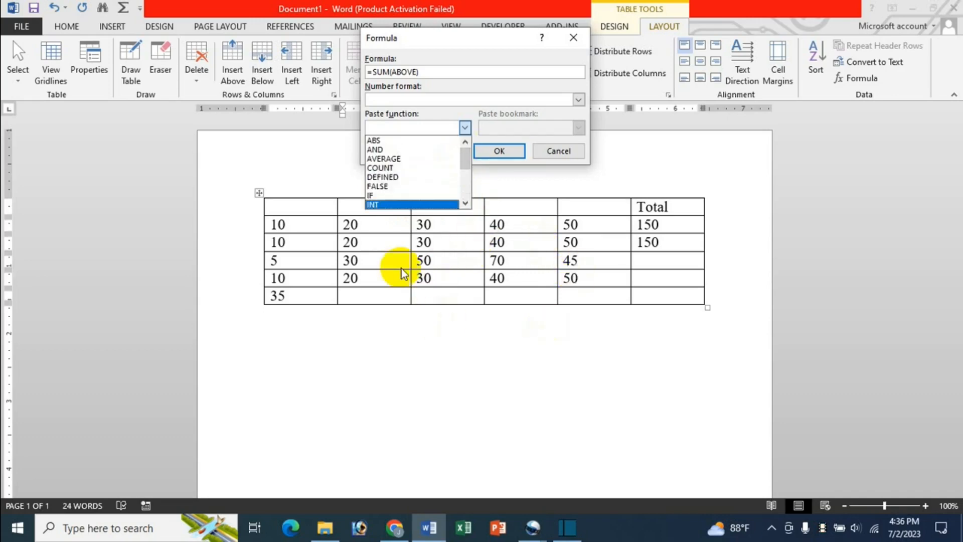
drag(401, 269, 323, 95)
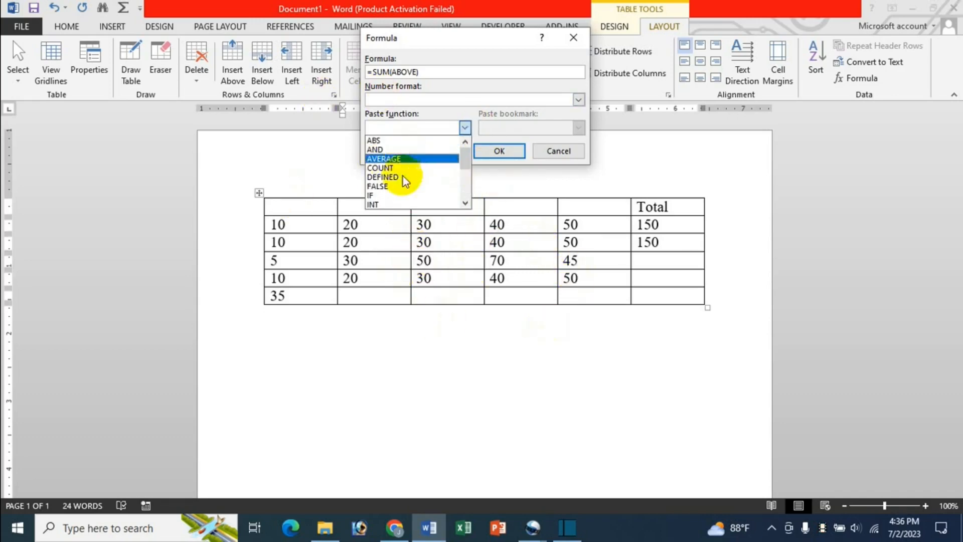
click(401, 158)
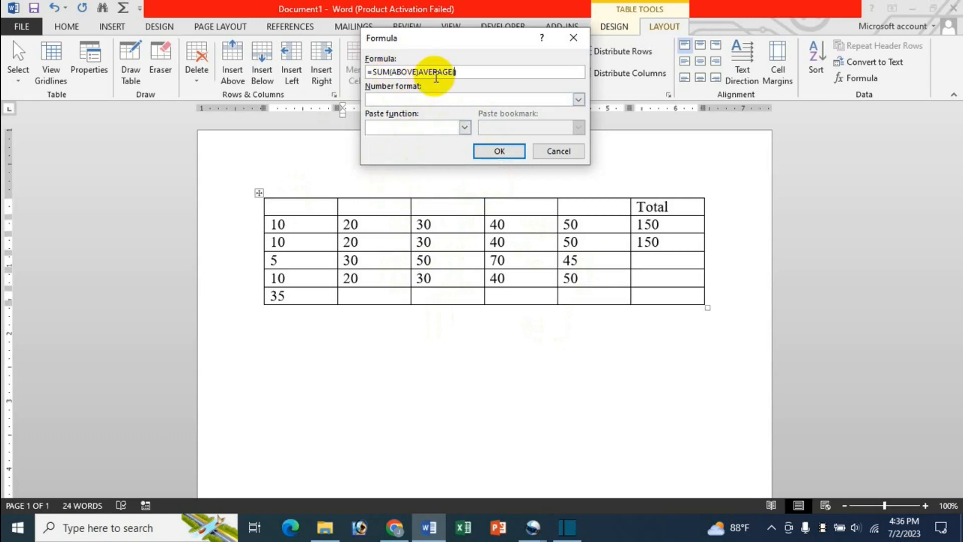
drag(467, 71, 316, 73)
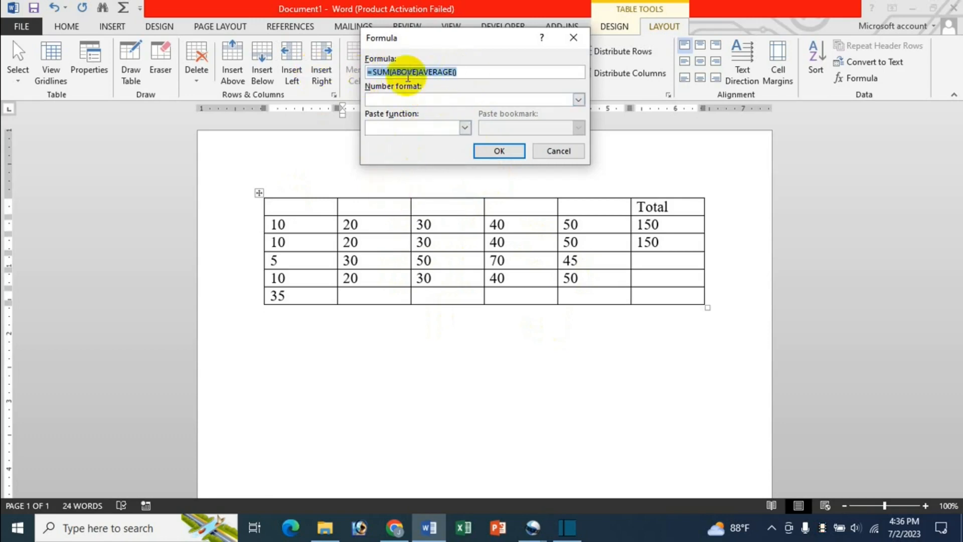
key(BackSpace)
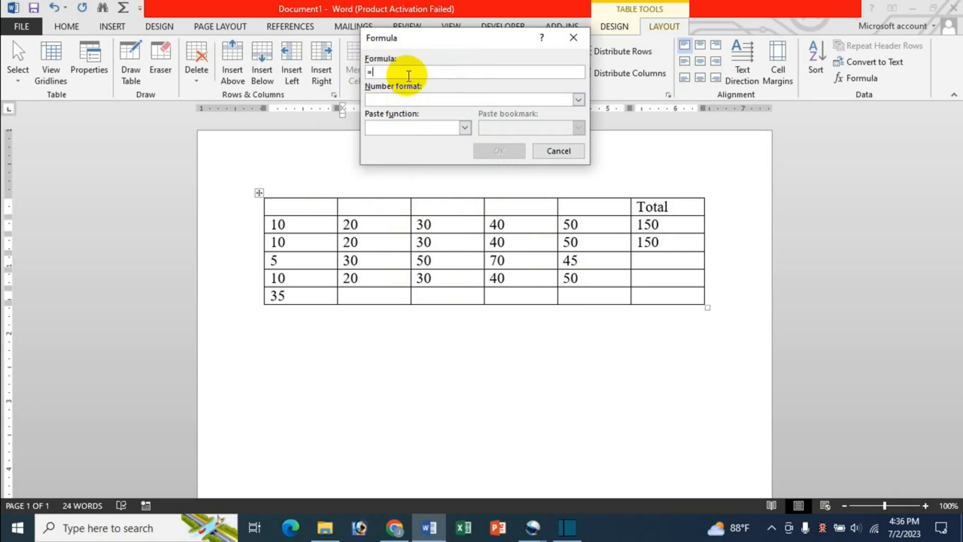
click(465, 128)
click(414, 158)
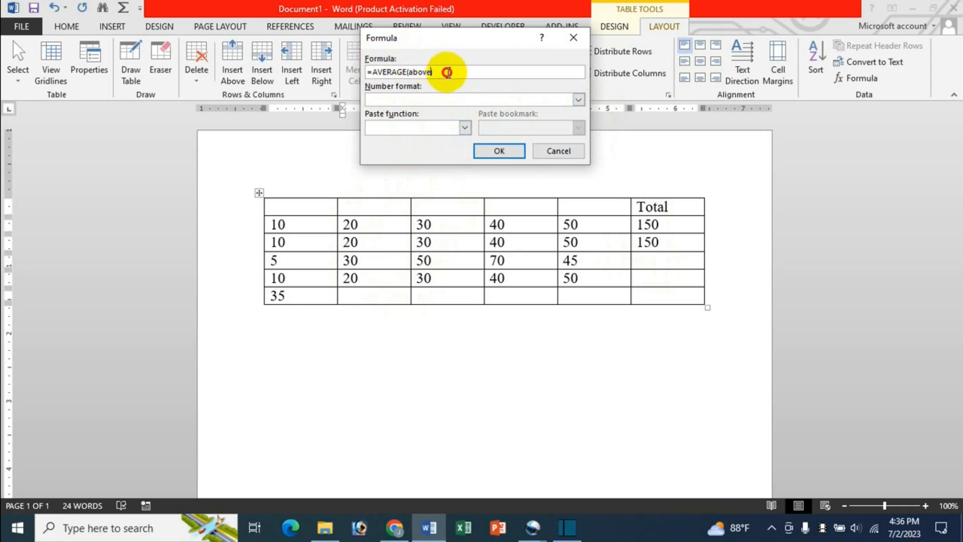
click(497, 150)
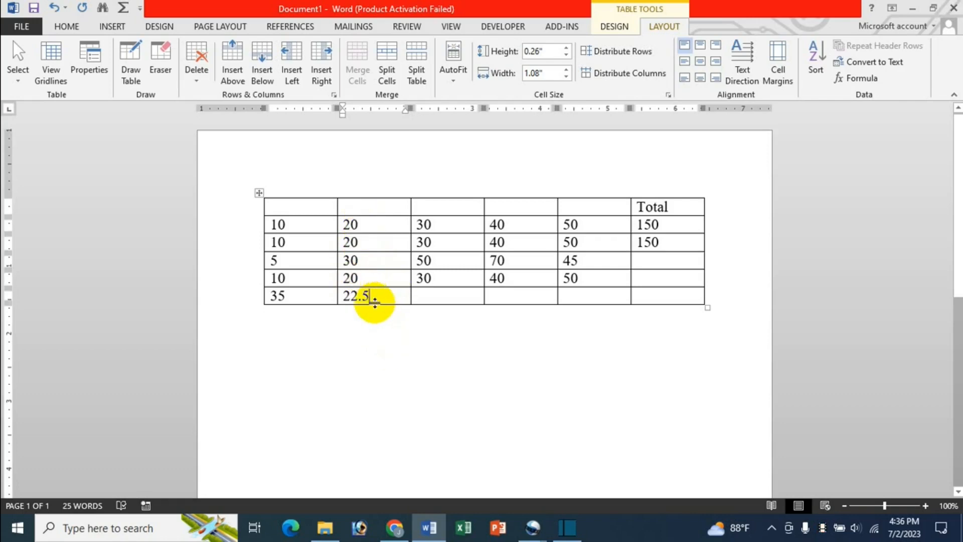
Replace the average in the second column's last-row cell with the formula =count(ABOVE).
double_click(356, 295)
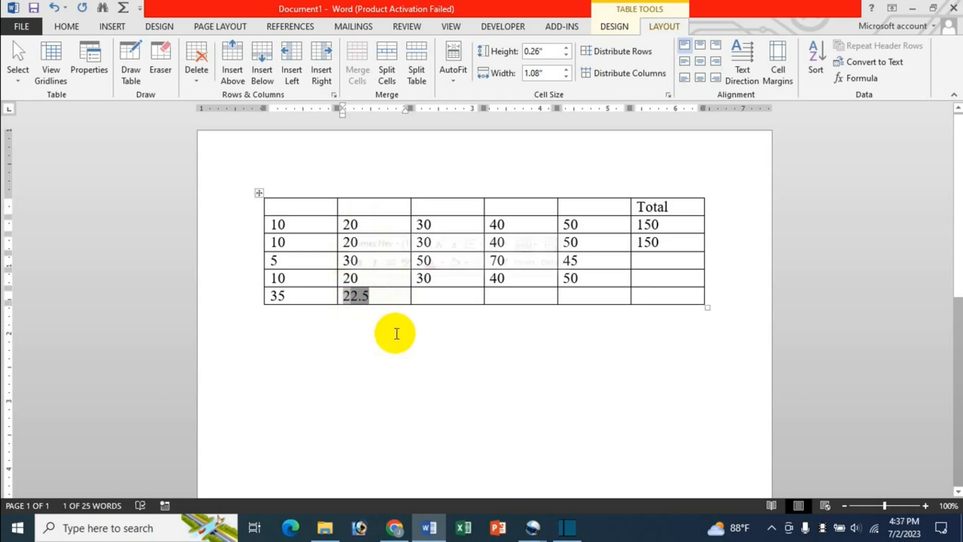
text(2)
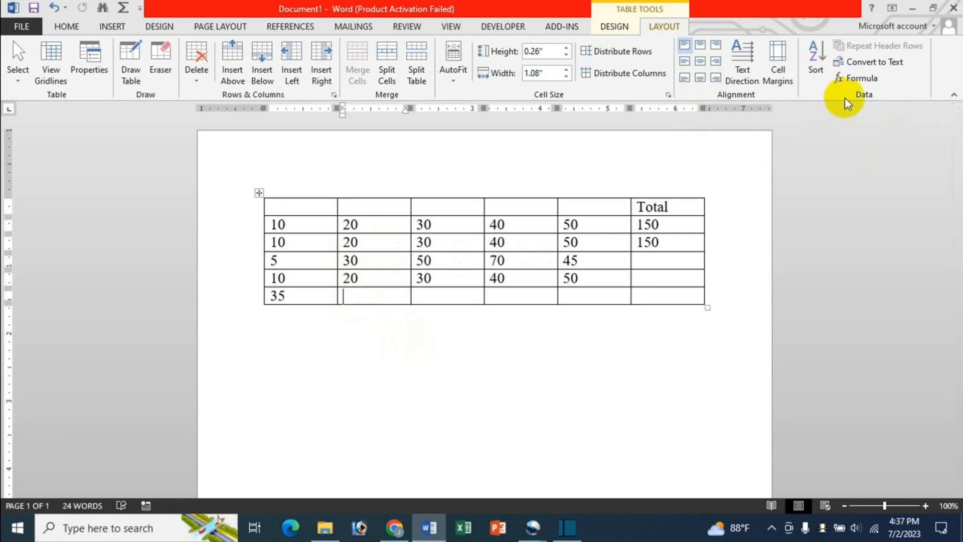
click(862, 79)
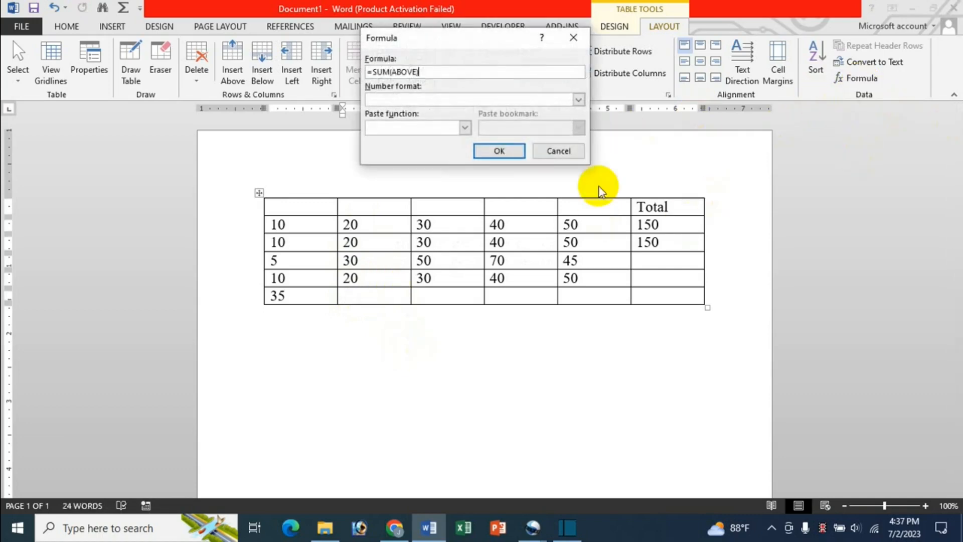
click(465, 128)
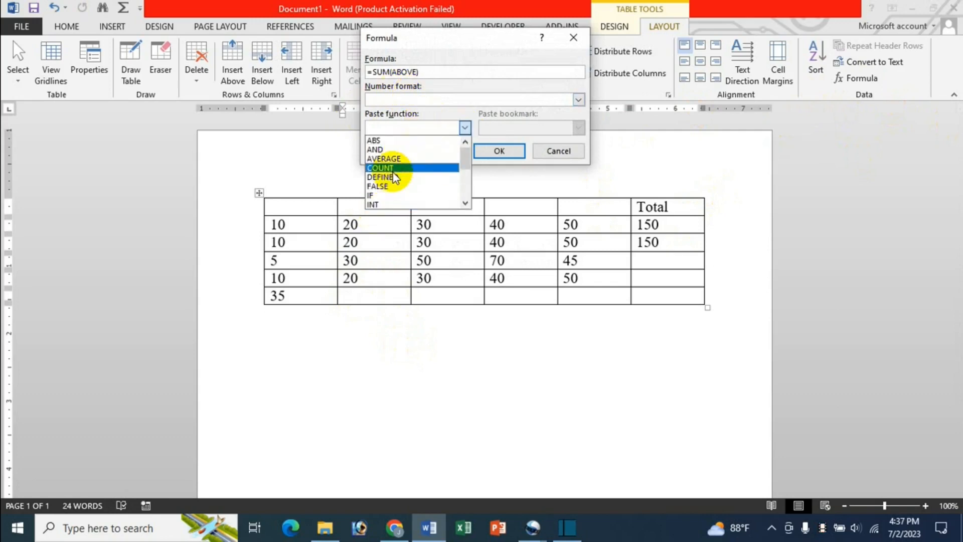
drag(429, 71, 380, 71)
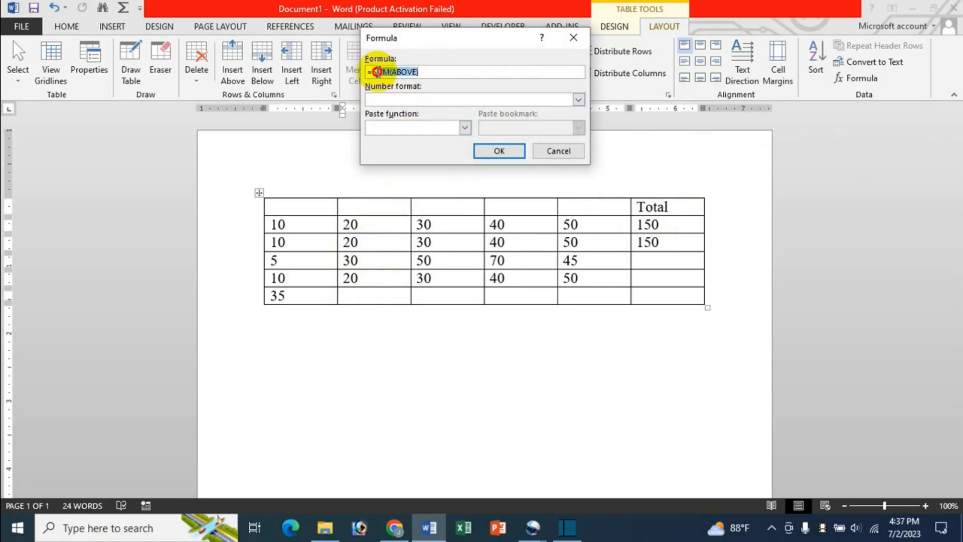
click(458, 73)
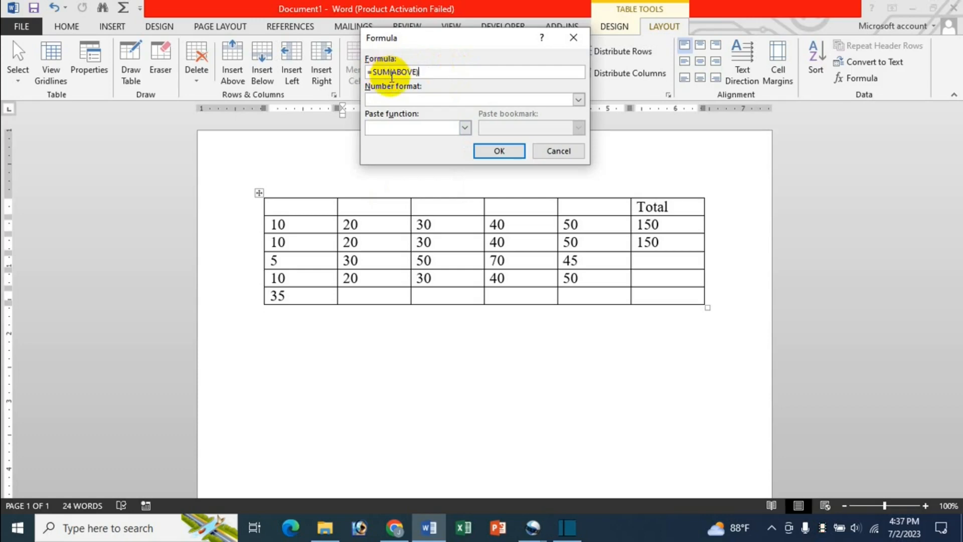
key(Left)
key(Left)
key(Left)
key(Left)
key(Left)
key(Left)
key(Left)
key(BackSpace)
key(BackSpace)
key(BackSpace)
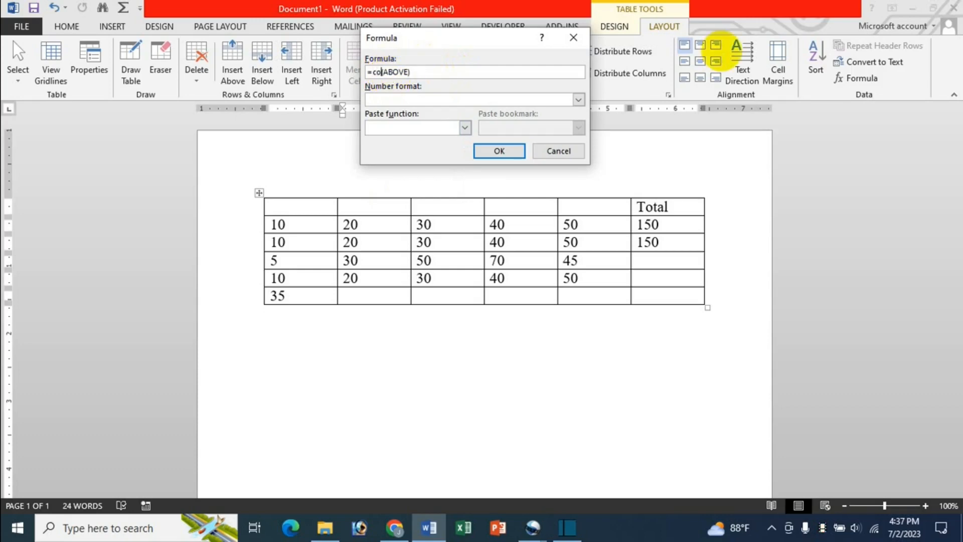
click(463, 128)
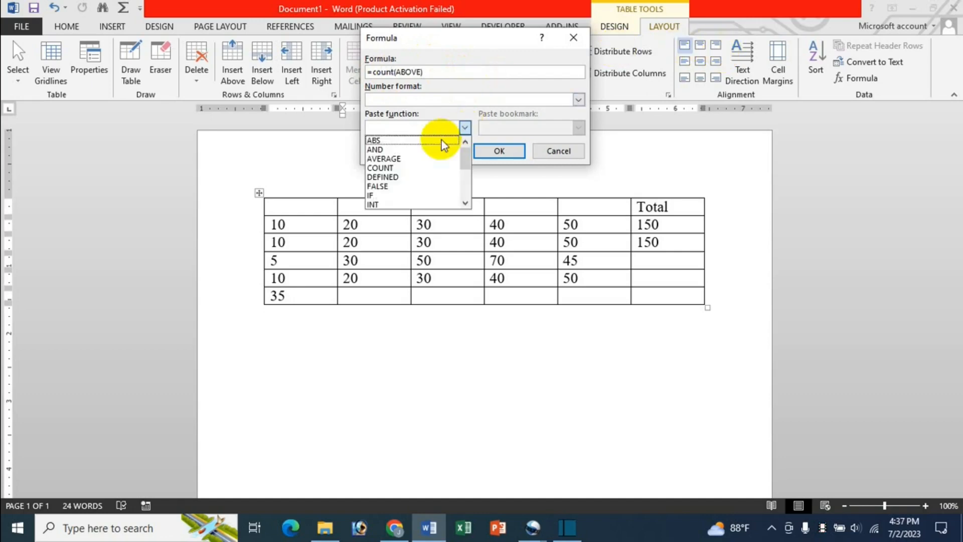
click(460, 43)
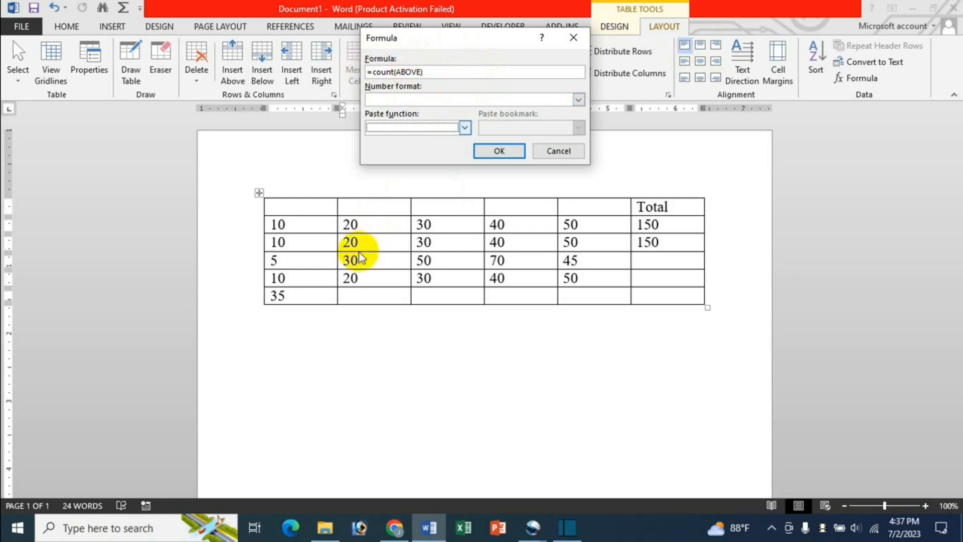
click(499, 150)
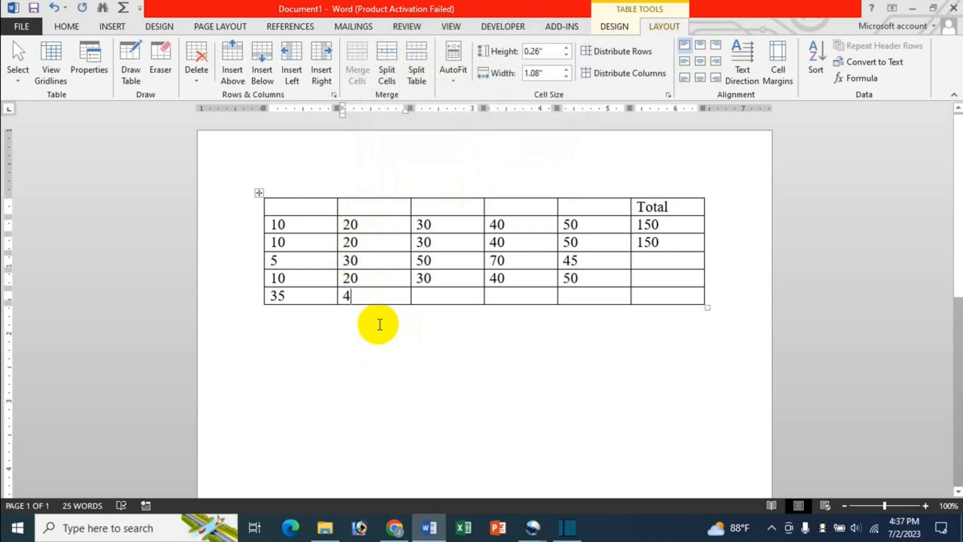
Replace the count in the second column's last-row cell with the formula =MAX(above).
key(shift+Left)
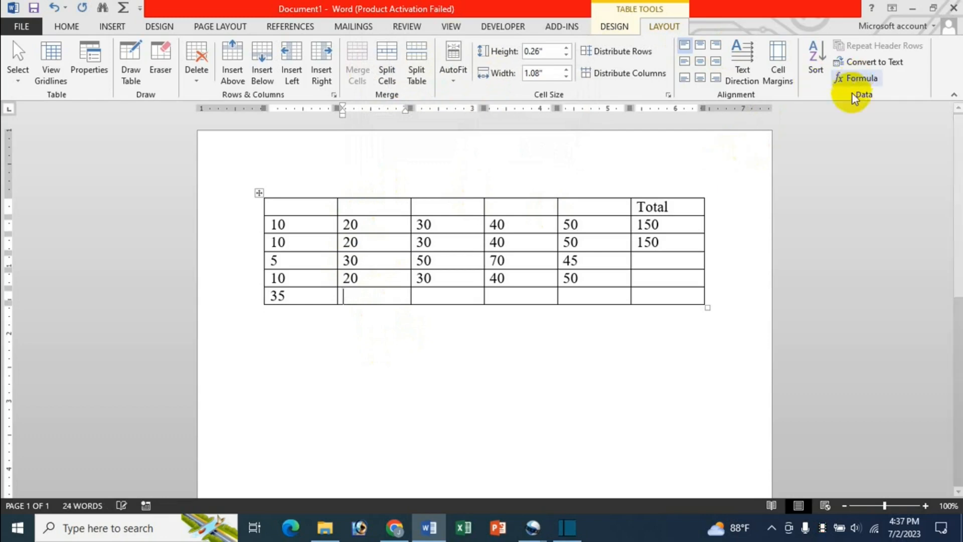
click(861, 80)
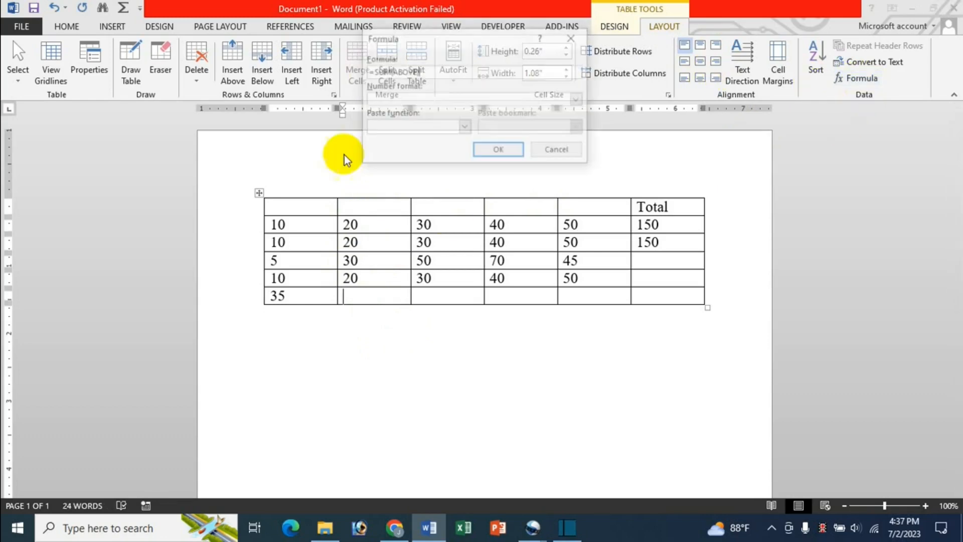
click(465, 128)
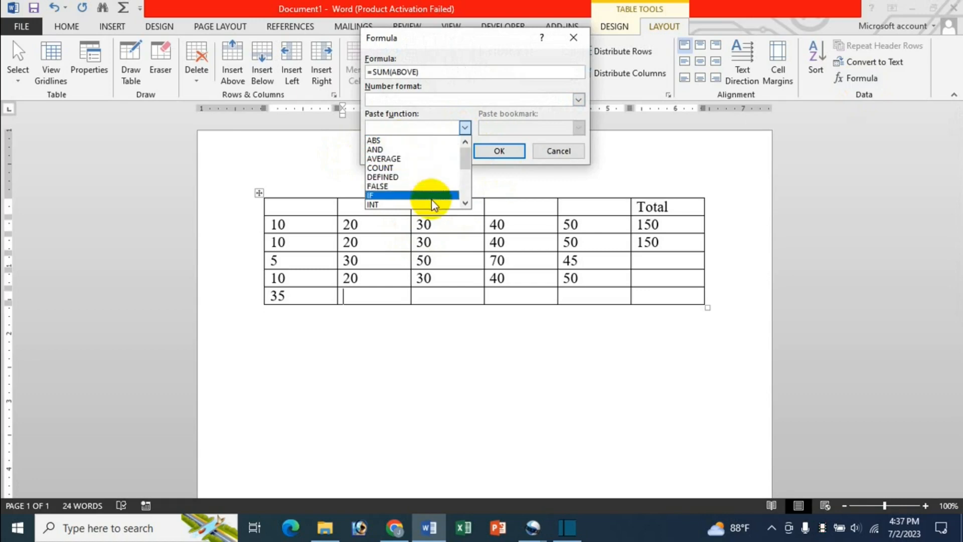
drag(467, 172, 468, 176)
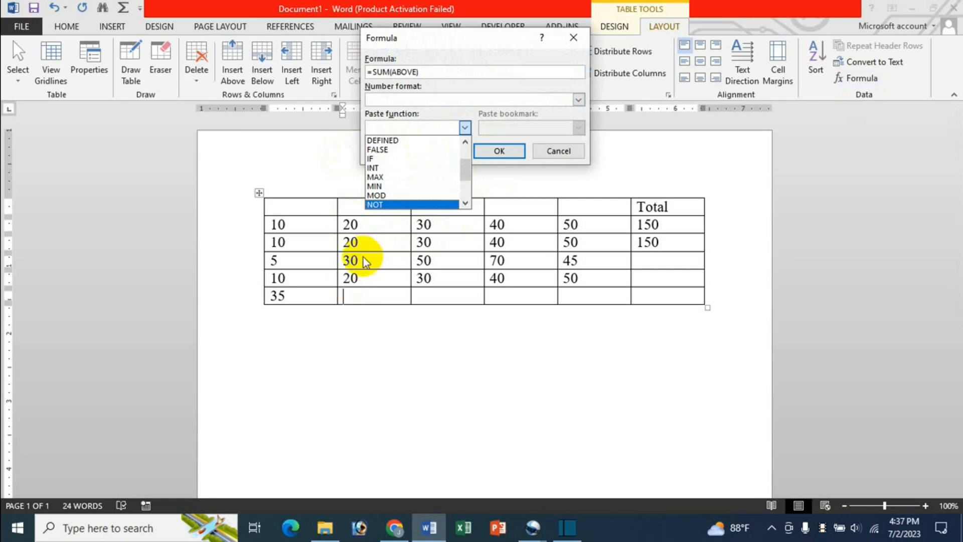
click(390, 179)
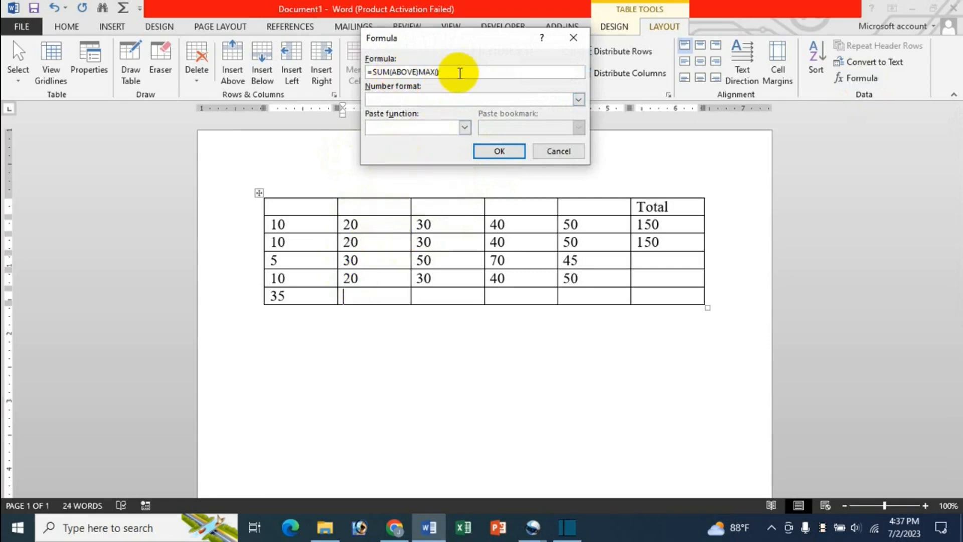
drag(457, 73, 355, 80)
text(=)
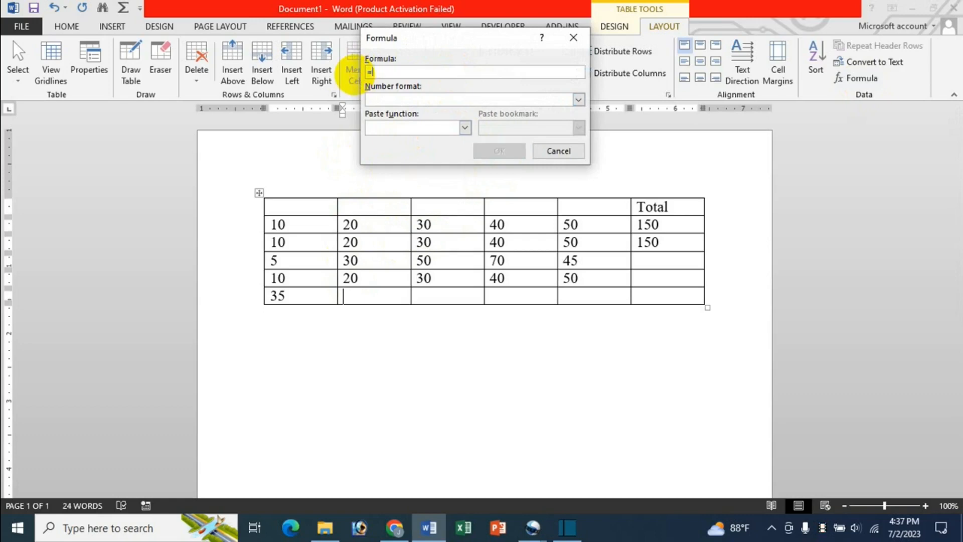
click(462, 129)
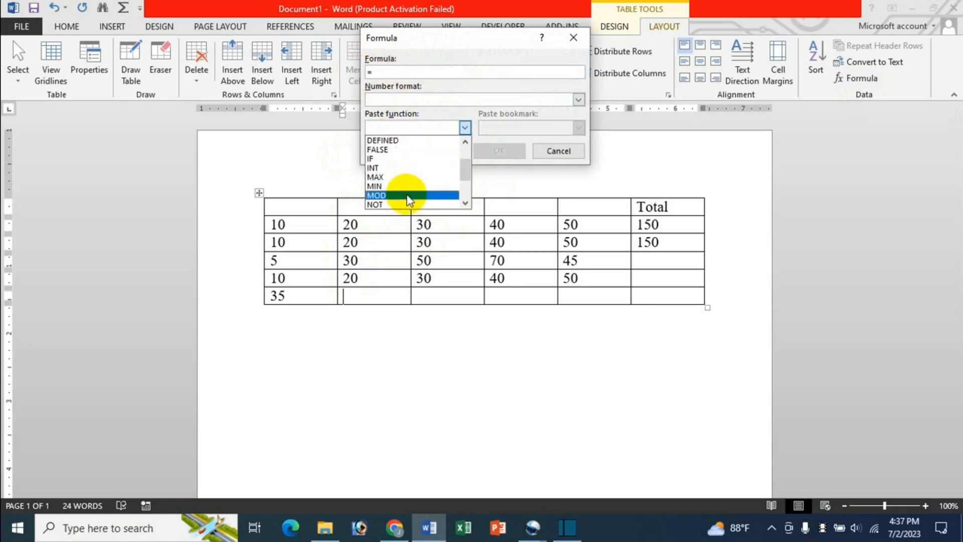
click(396, 180)
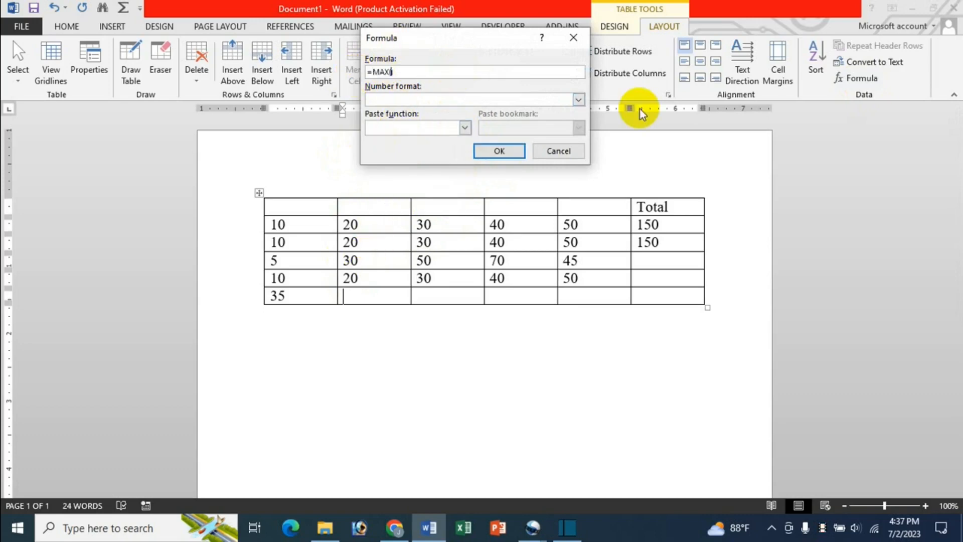
text(above)
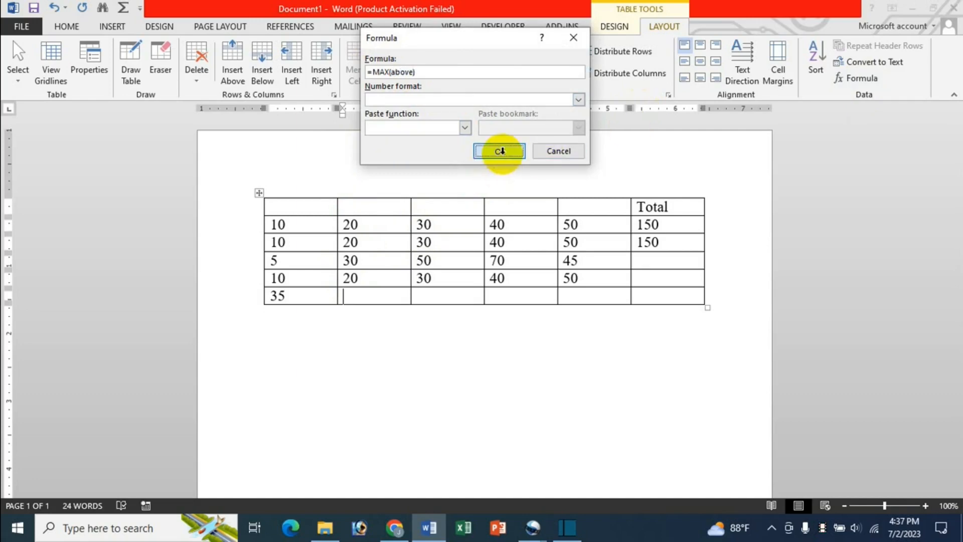
click(498, 150)
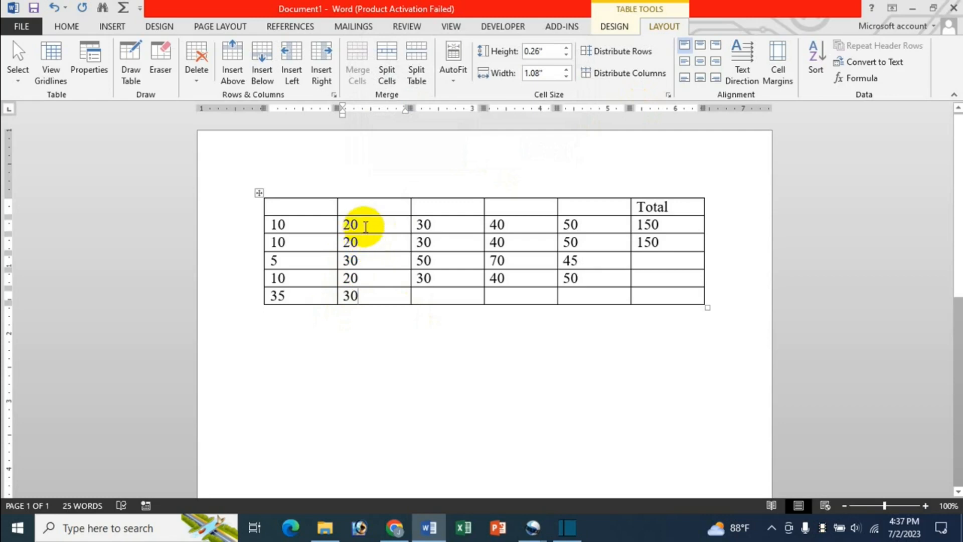
Change the second column's values to 60 in the second row and 80 in the fourth row, and update its MAX formula.
double_click(346, 224)
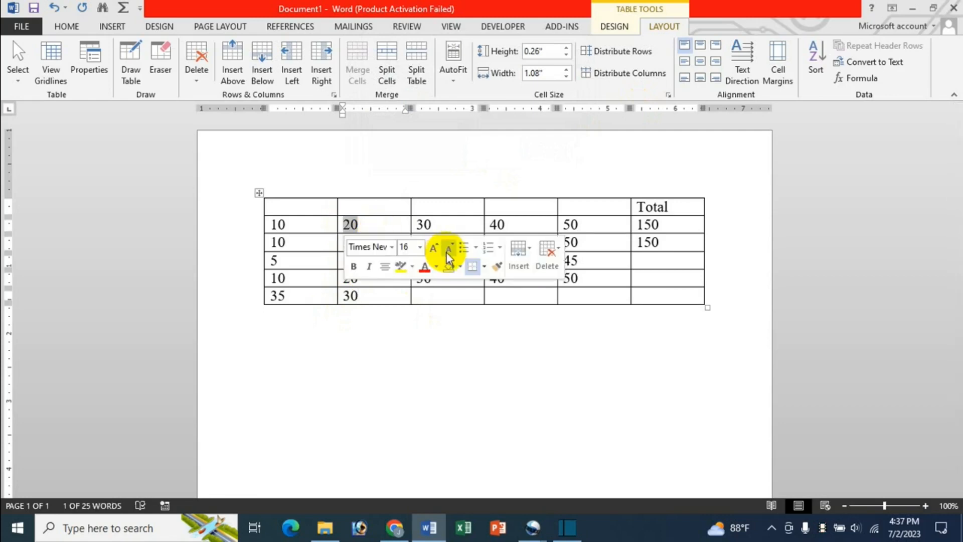
text(60)
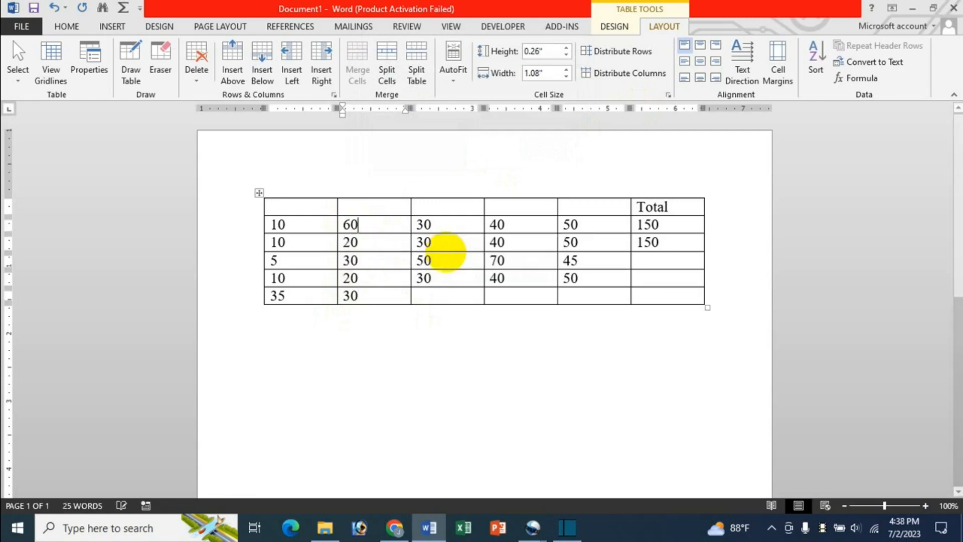
key(Down)
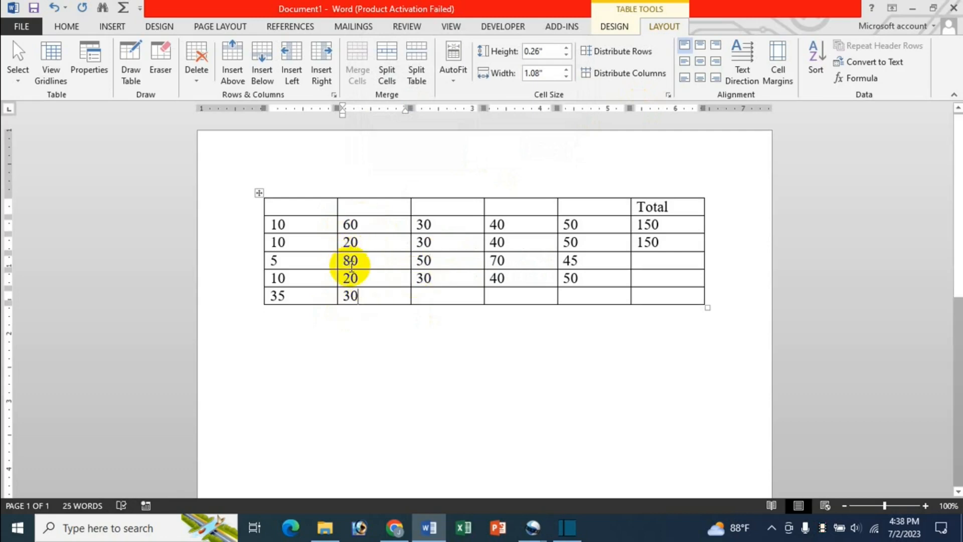
click(352, 296)
double_click(352, 295)
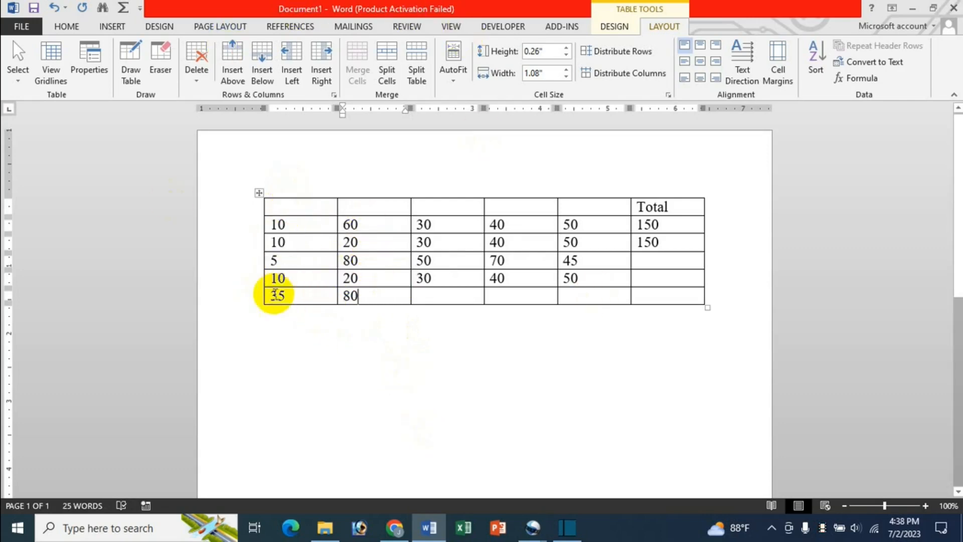
Change the first column's fourth-row value to 55 and update the total formula in that column's last row.
click(290, 261)
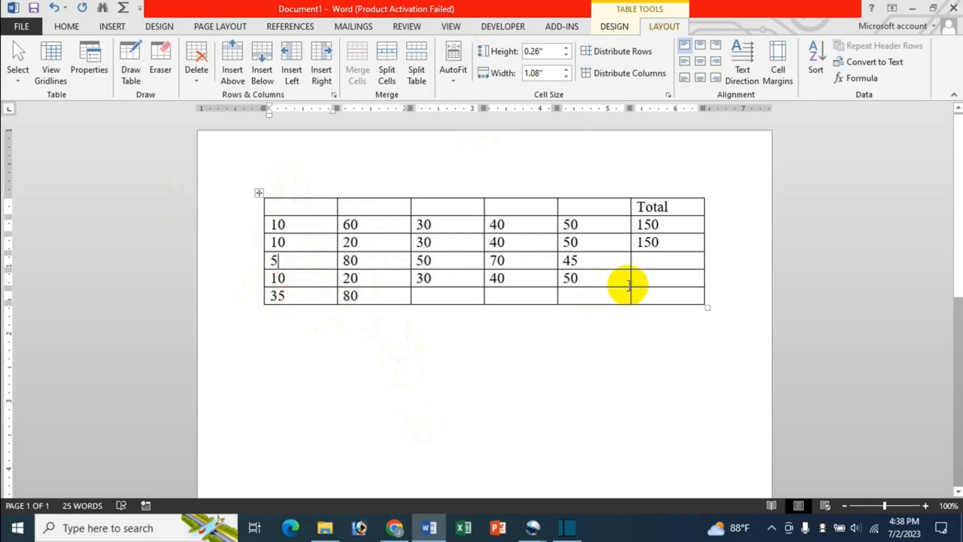
text(5)
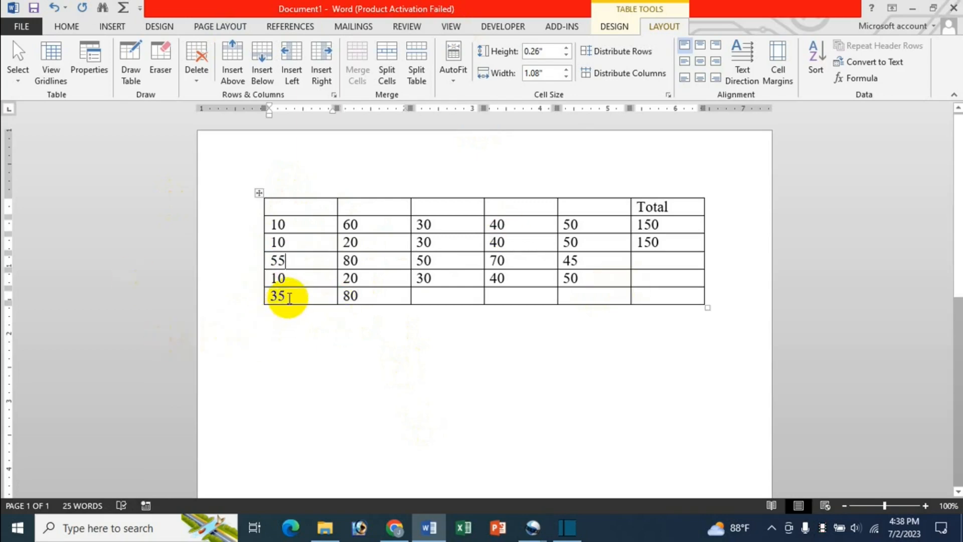
drag(290, 295, 269, 297)
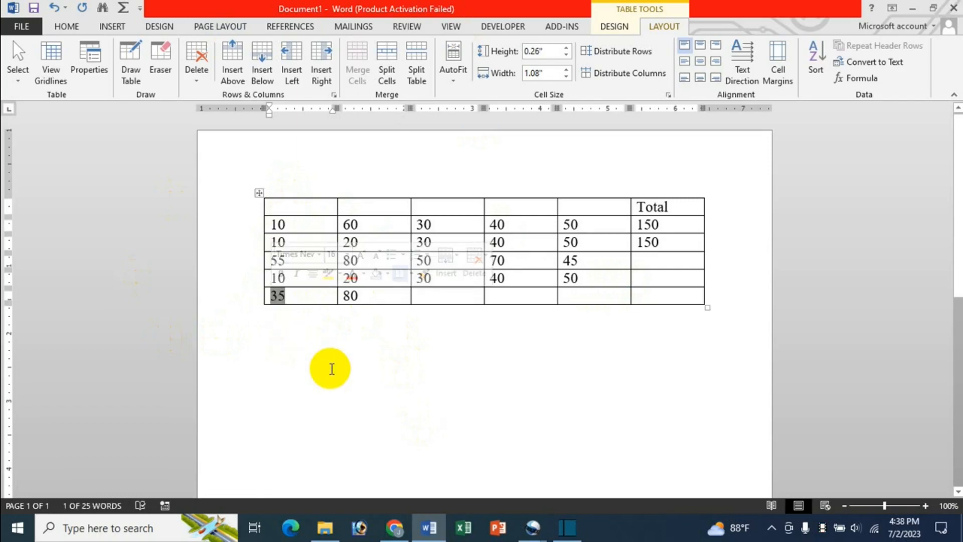
key(F9)
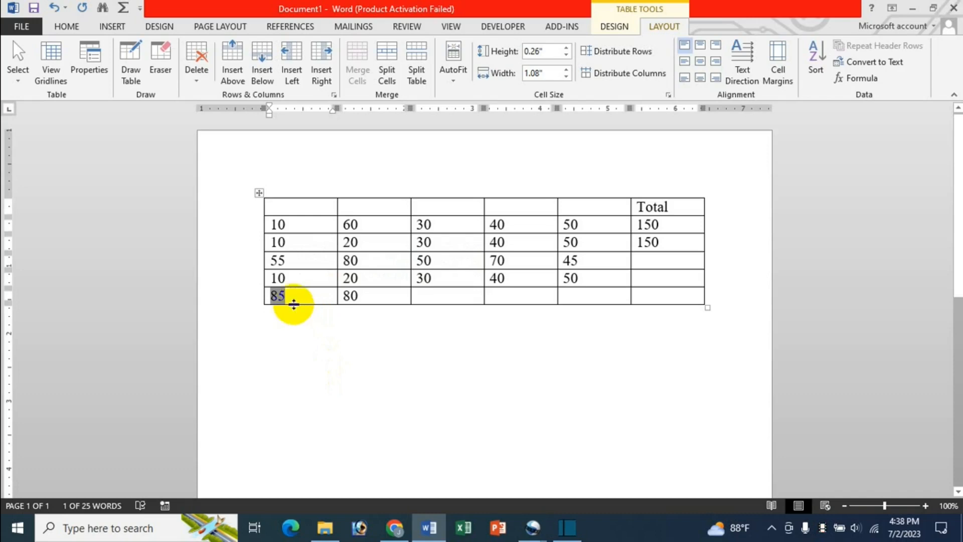
key(ctrl+z)
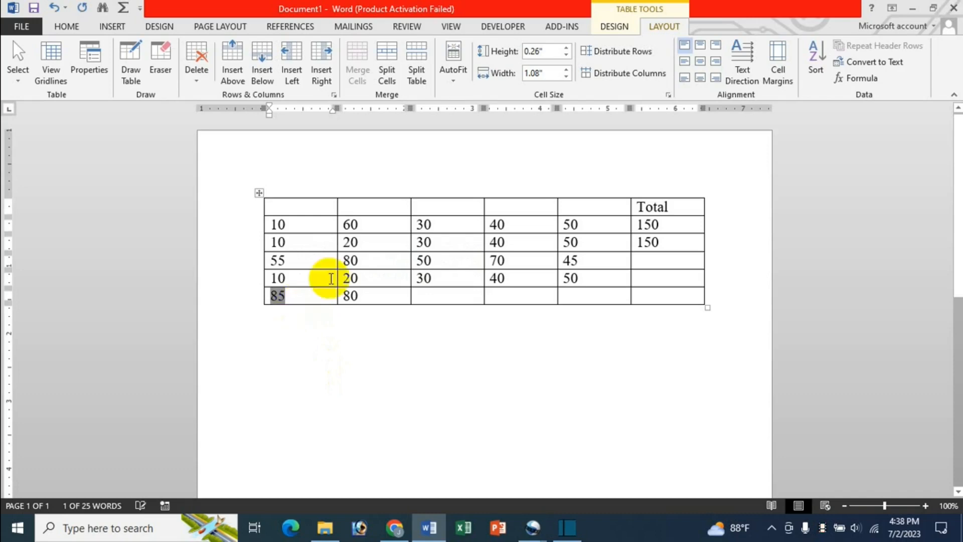
click(306, 295)
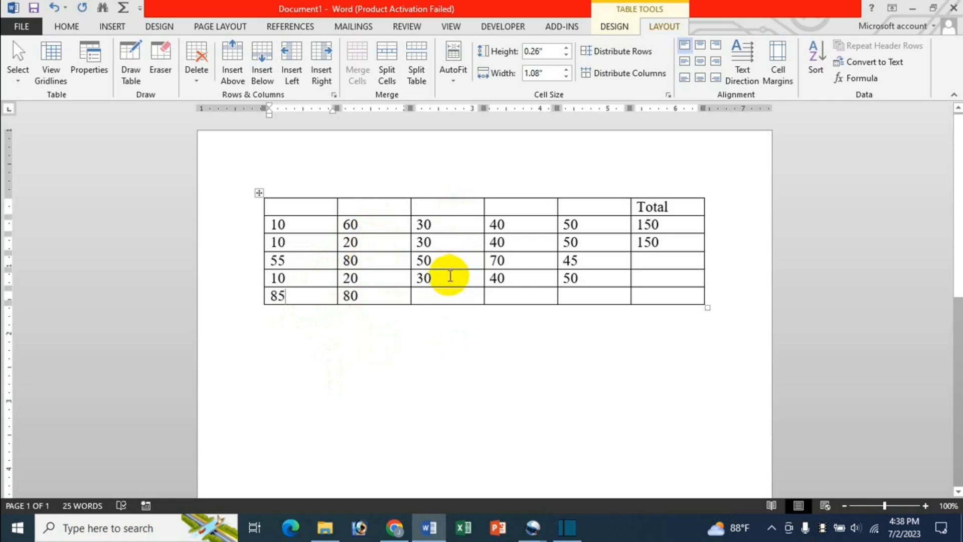
Insert the formula =SUM(ABOVE) with number format 0.00 in the third column's last-row cell.
click(441, 295)
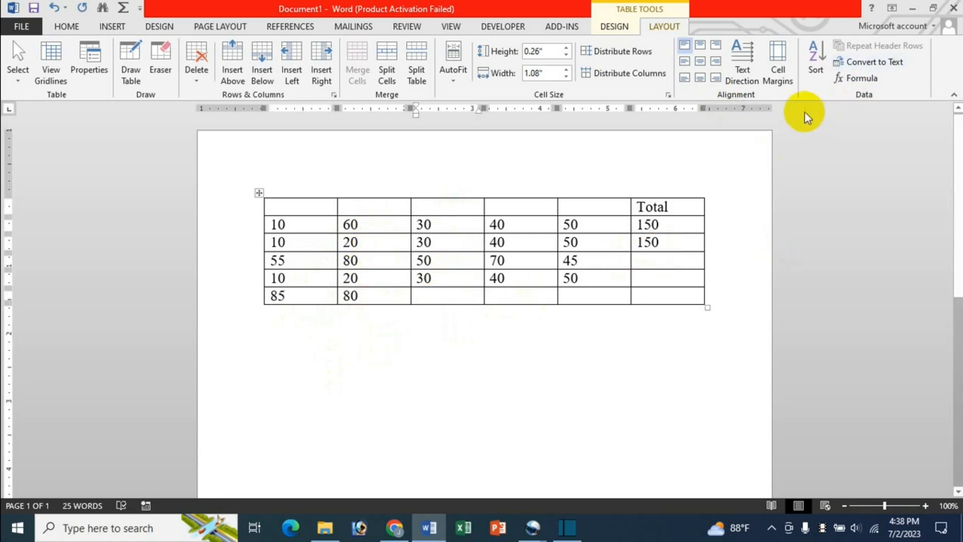
click(853, 77)
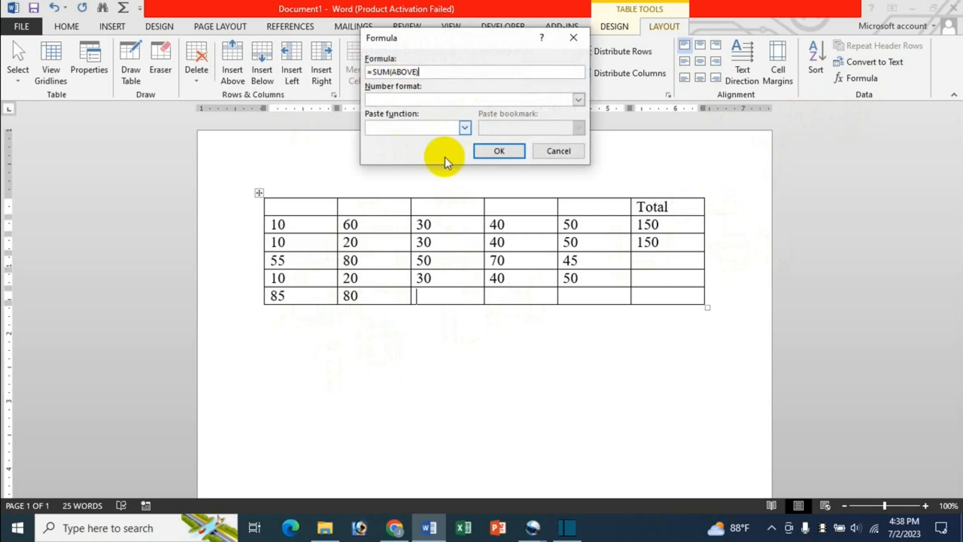
click(421, 132)
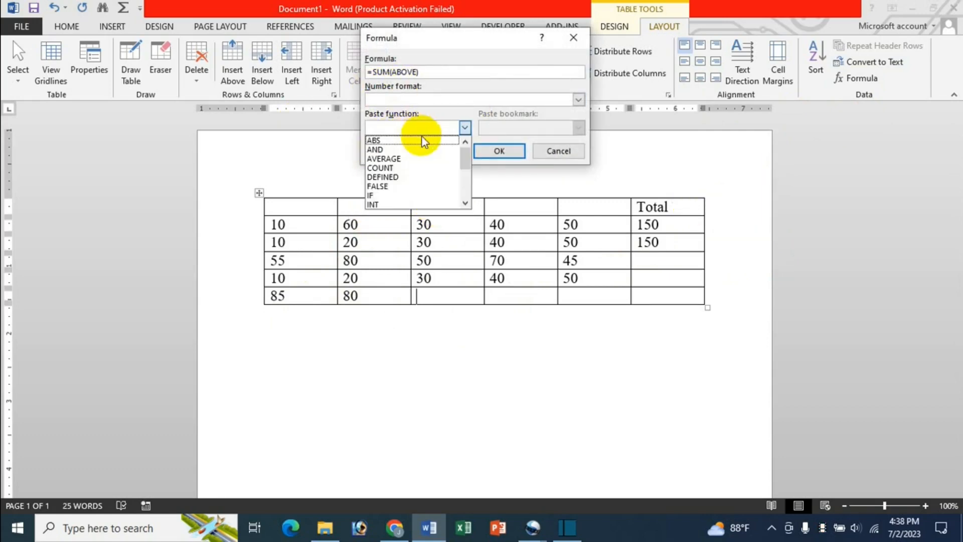
click(467, 52)
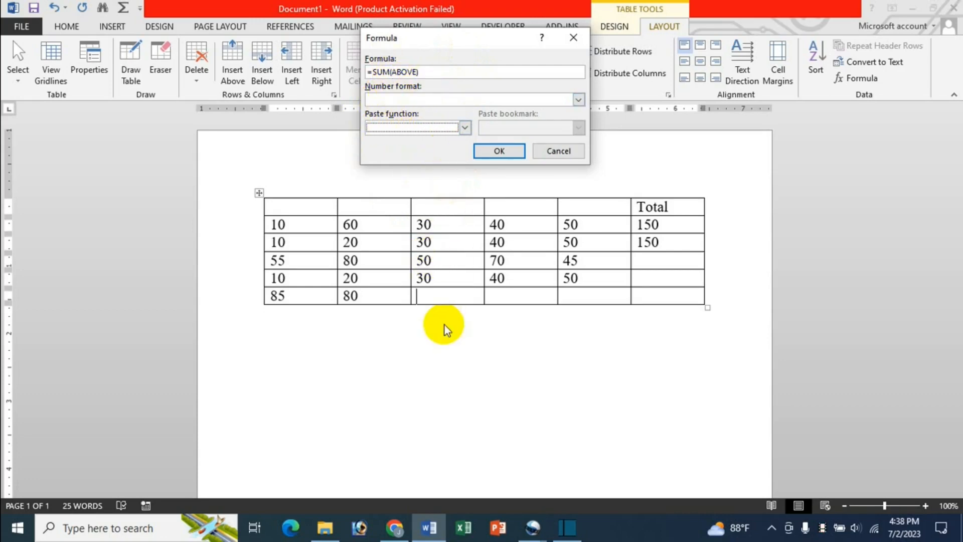
click(578, 101)
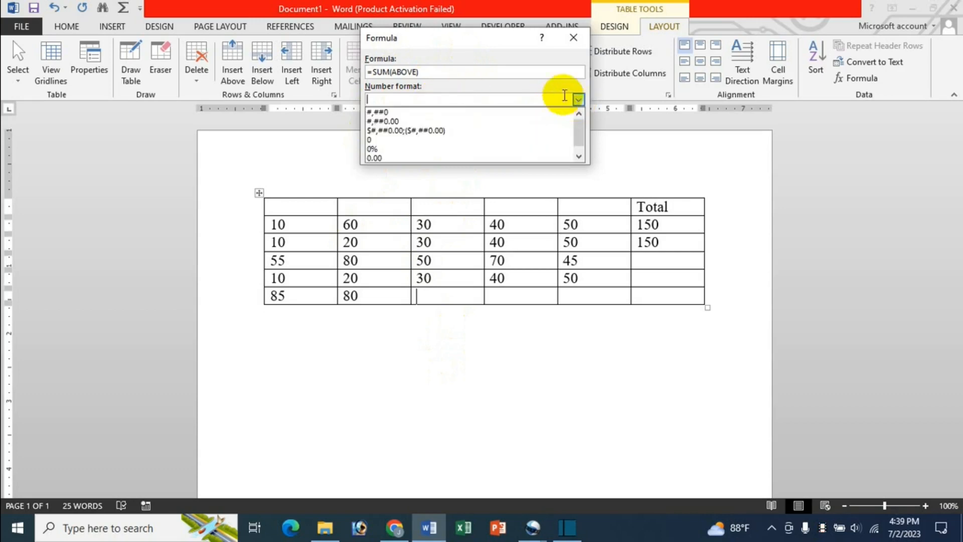
drag(580, 135, 580, 118)
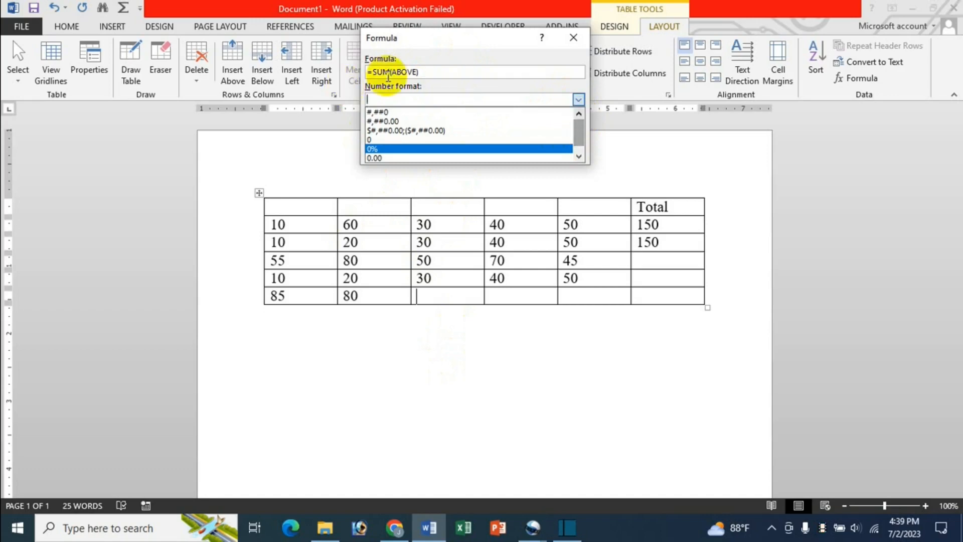
click(392, 160)
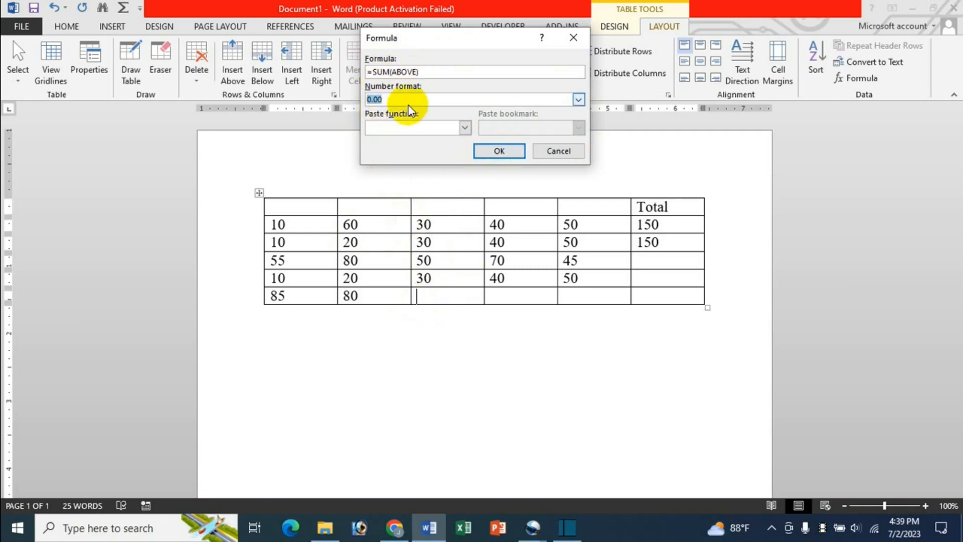
click(491, 151)
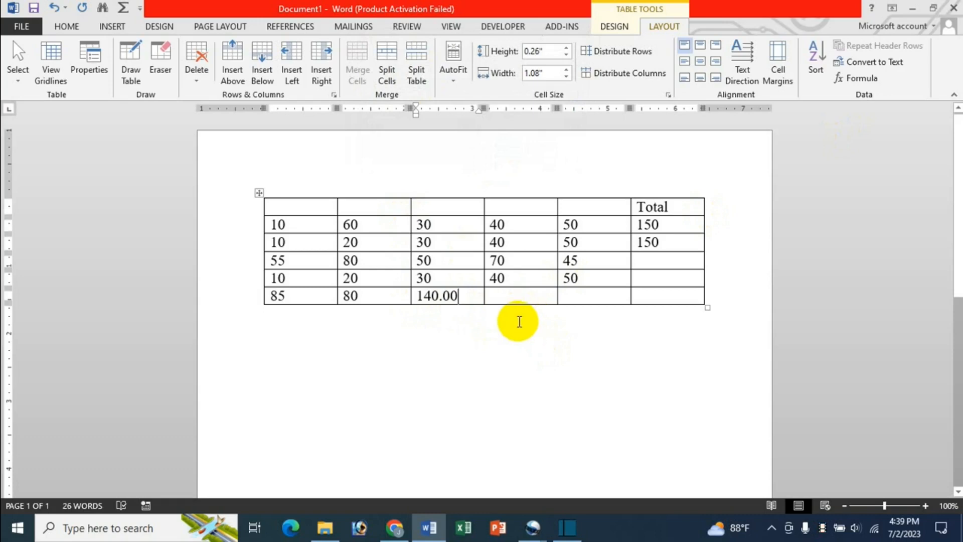
Insert the formula =SUM(left) with number format 0.00% in the Total column's fourth-row cell.
click(651, 259)
click(865, 78)
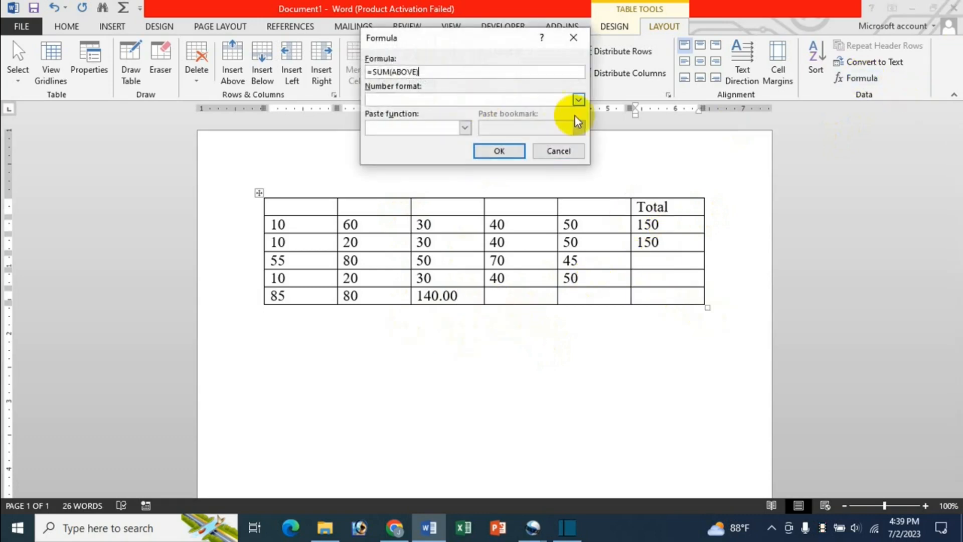
click(396, 72)
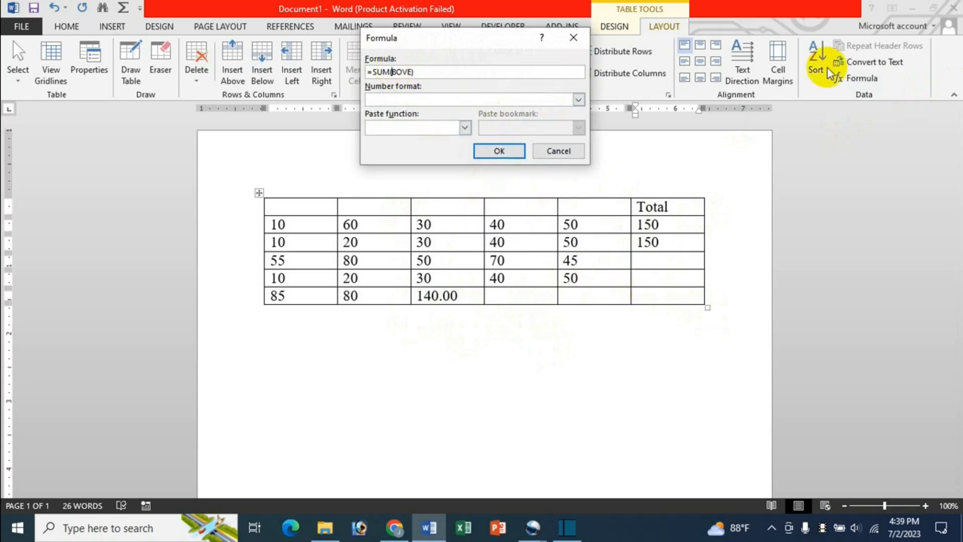
text(left))
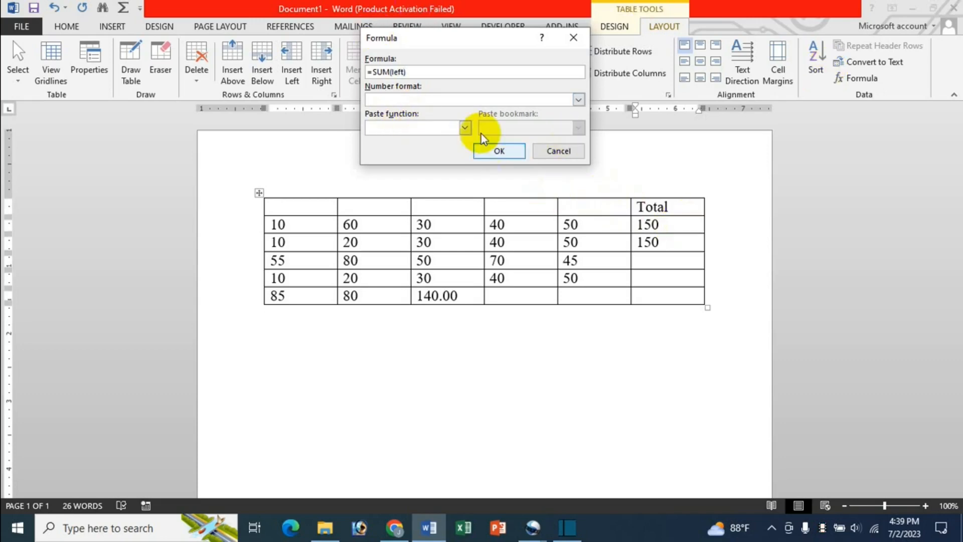
click(578, 100)
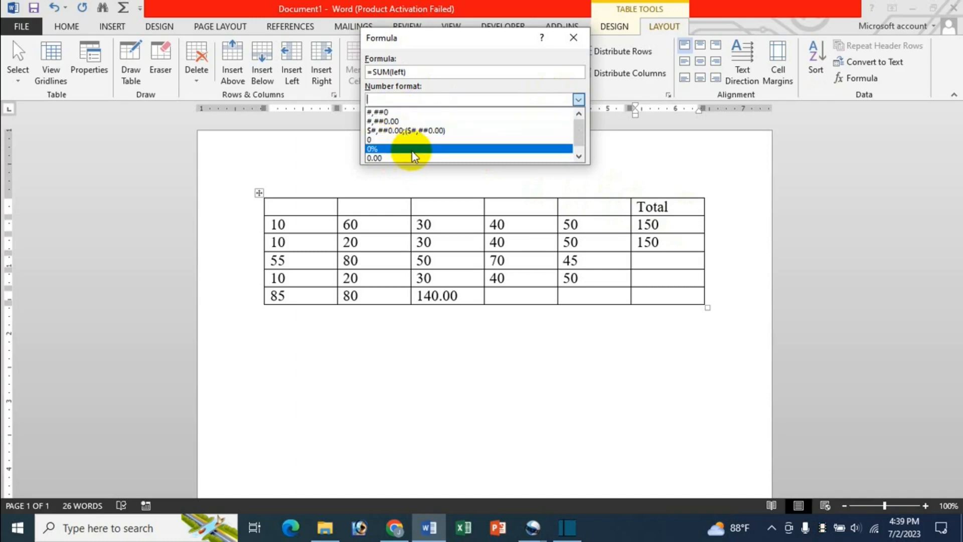
click(583, 156)
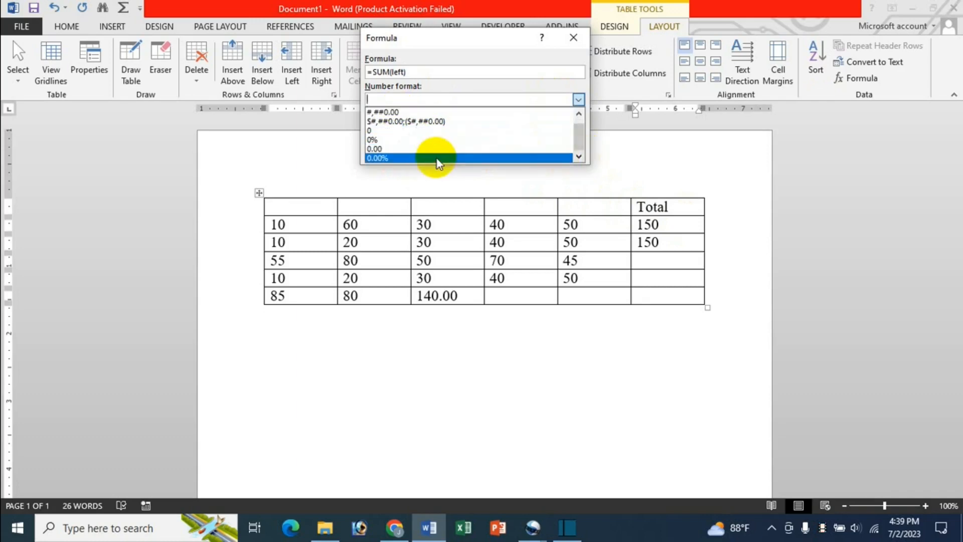
click(413, 158)
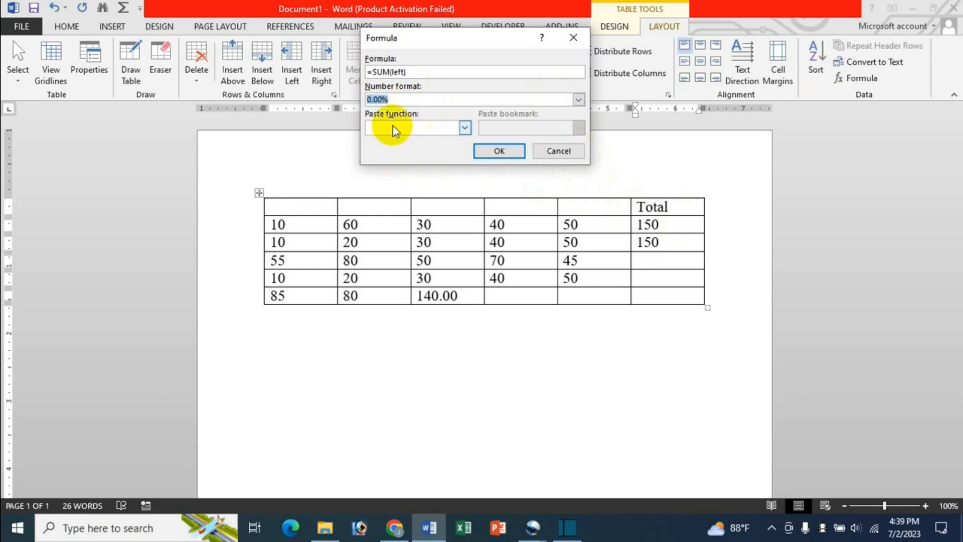
click(487, 151)
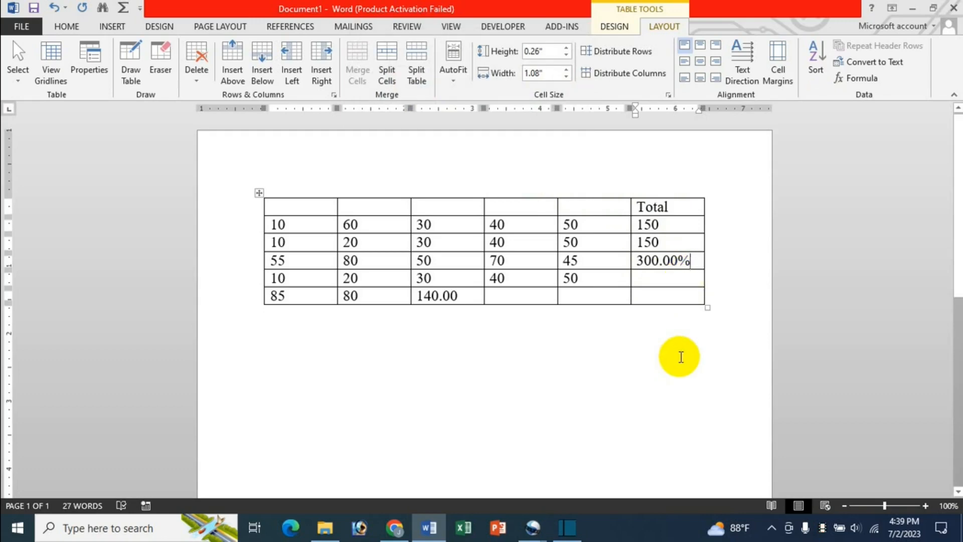
Insert the formula =PRODUCT(above) in the fourth column's last-row cell, replacing the default SUM expression.
click(538, 300)
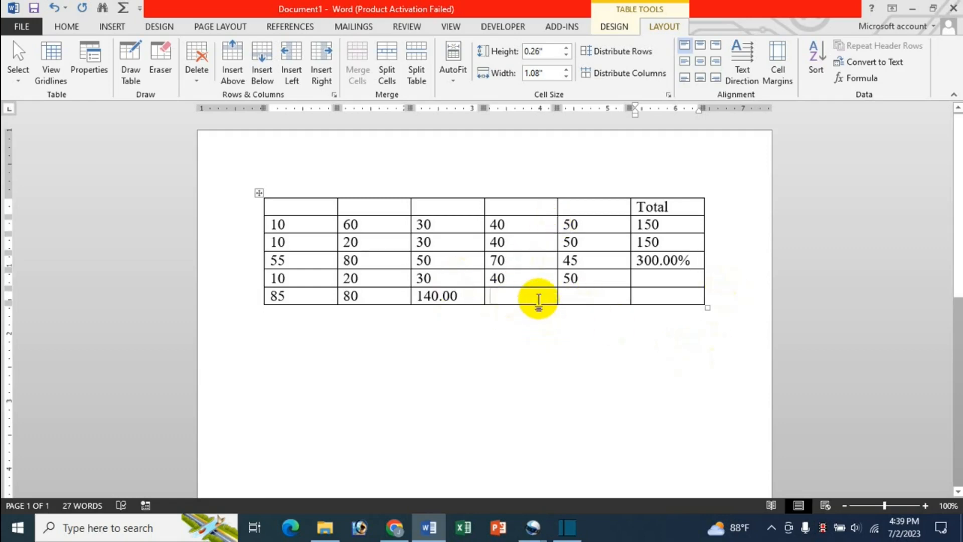
click(855, 78)
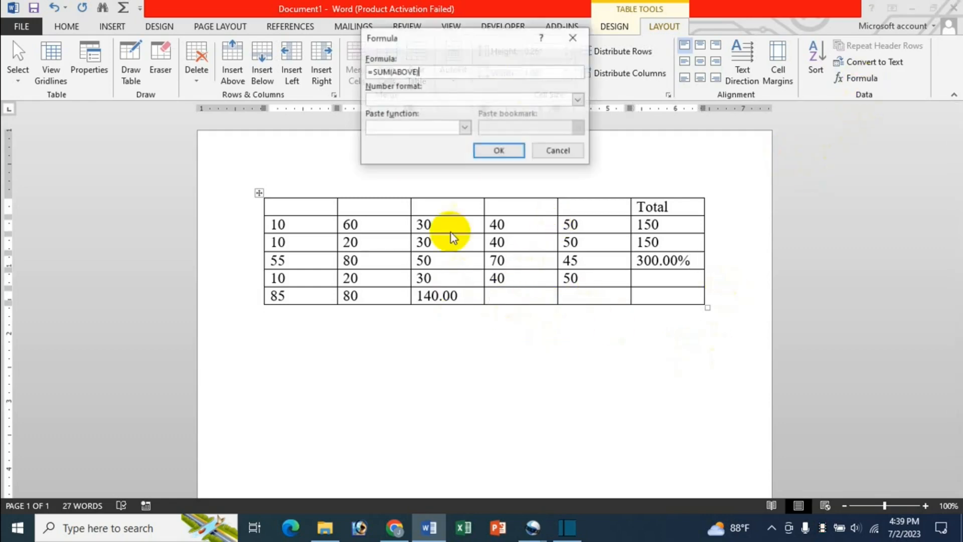
click(465, 128)
drag(470, 158, 468, 189)
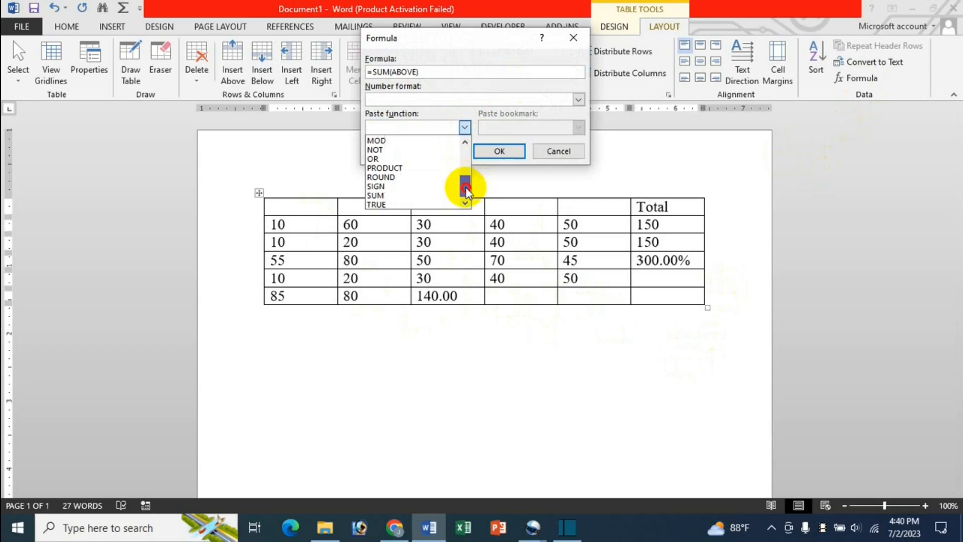
click(393, 169)
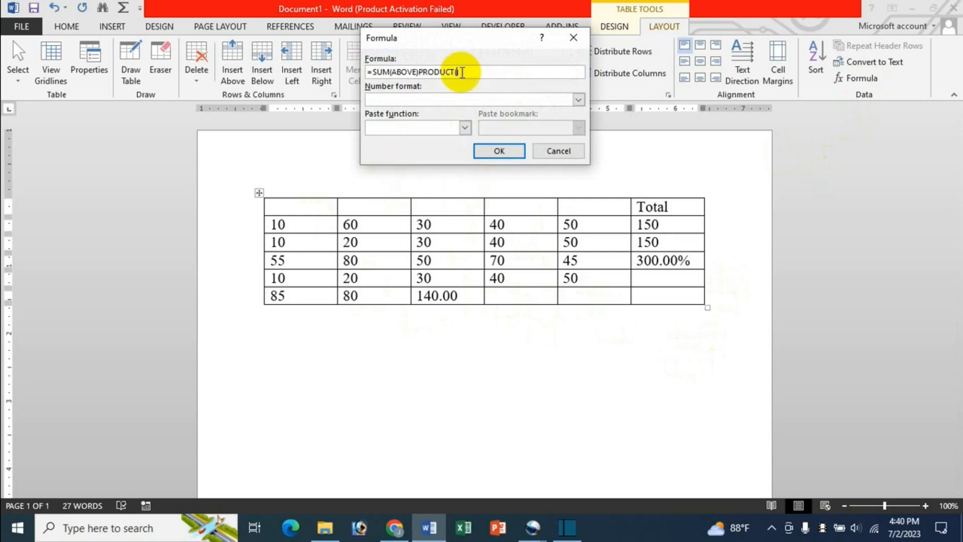
drag(494, 74, 380, 91)
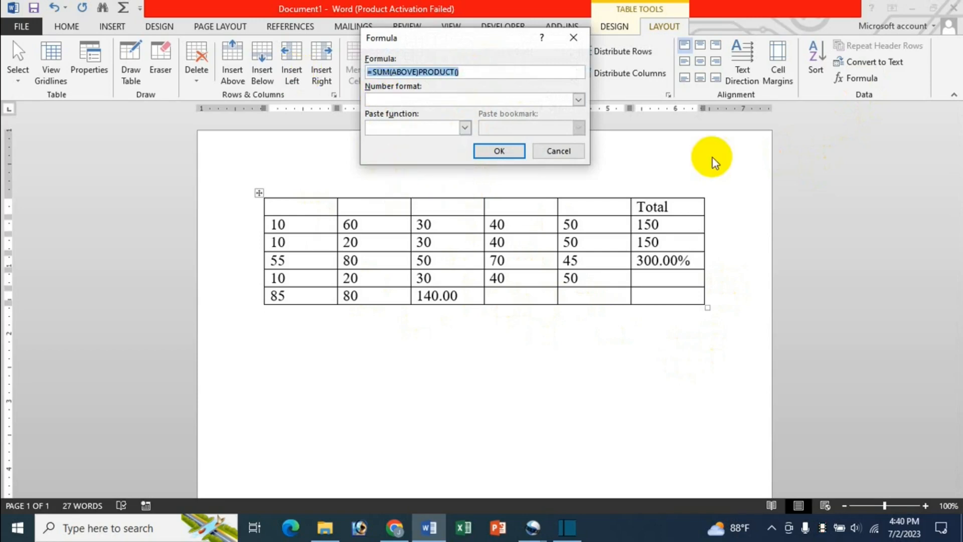
key(BackSpace)
text(=)
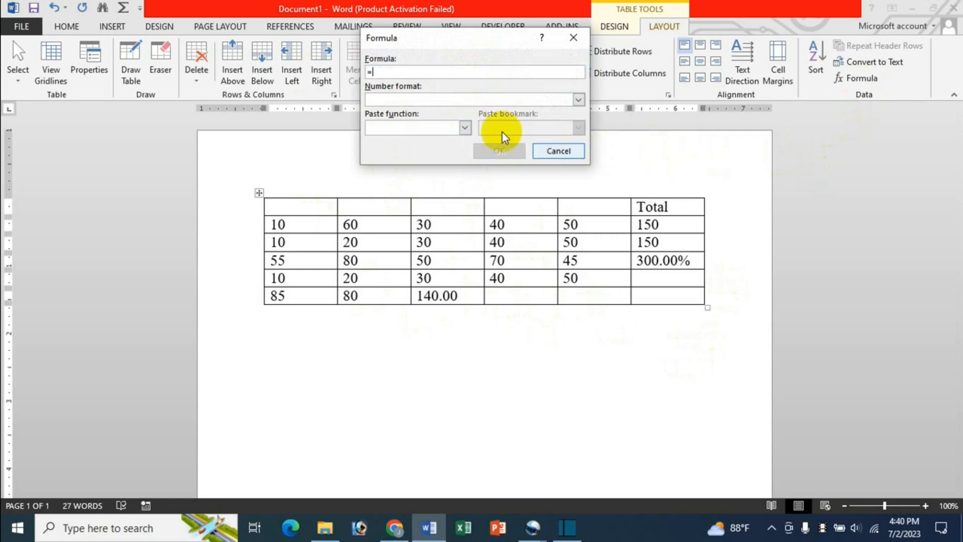
click(465, 128)
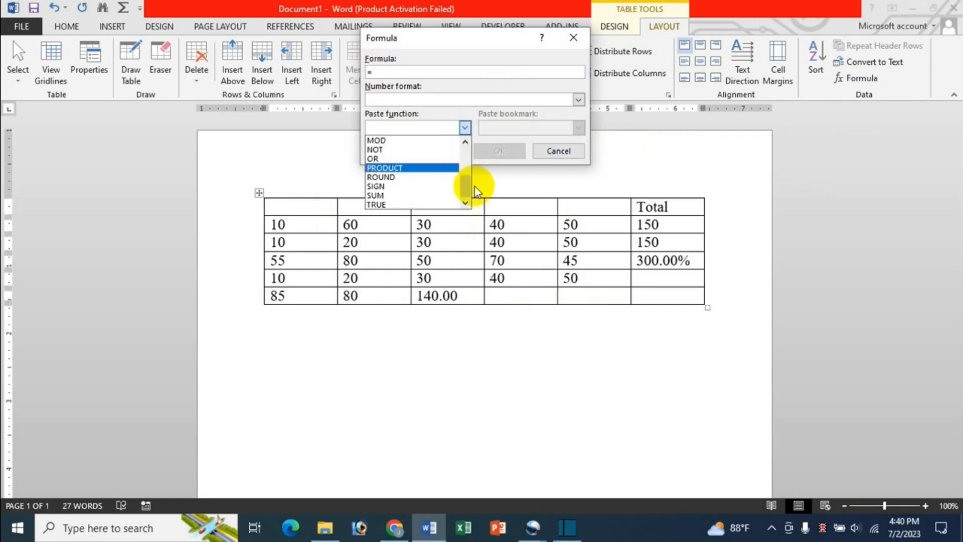
click(408, 167)
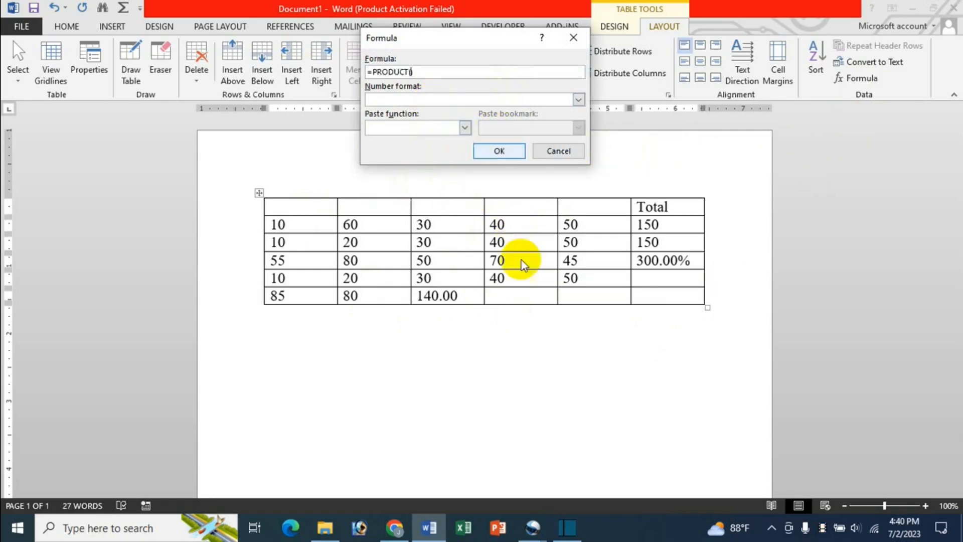
text(above)
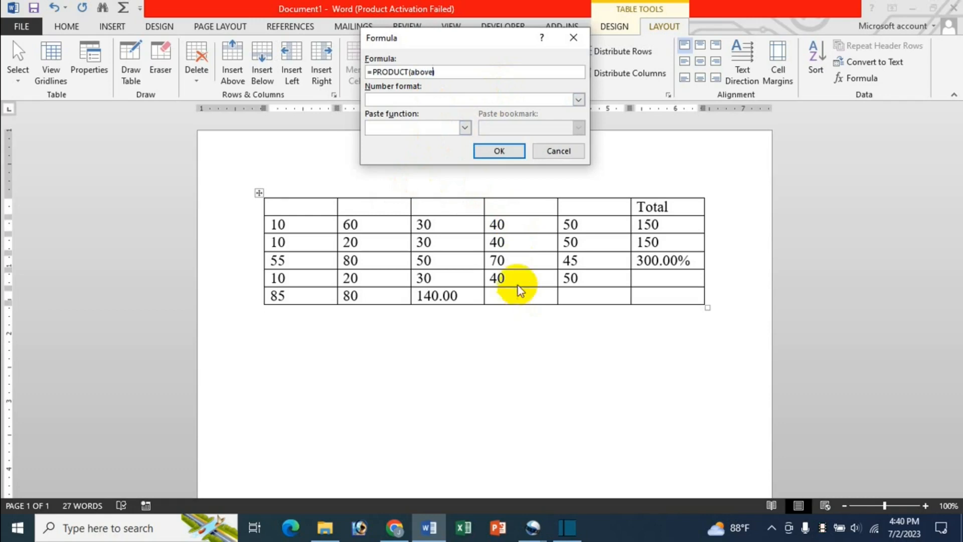
key(BackSpace)
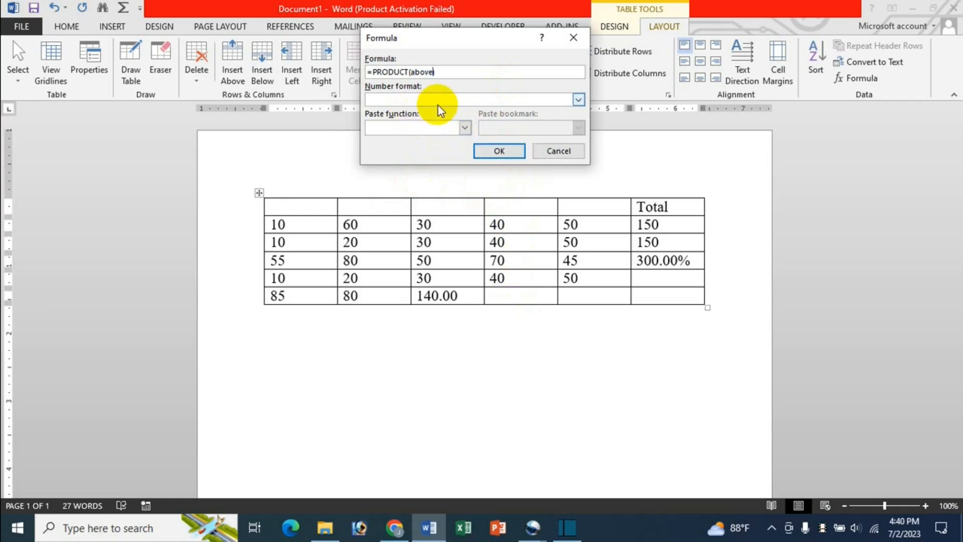
click(498, 153)
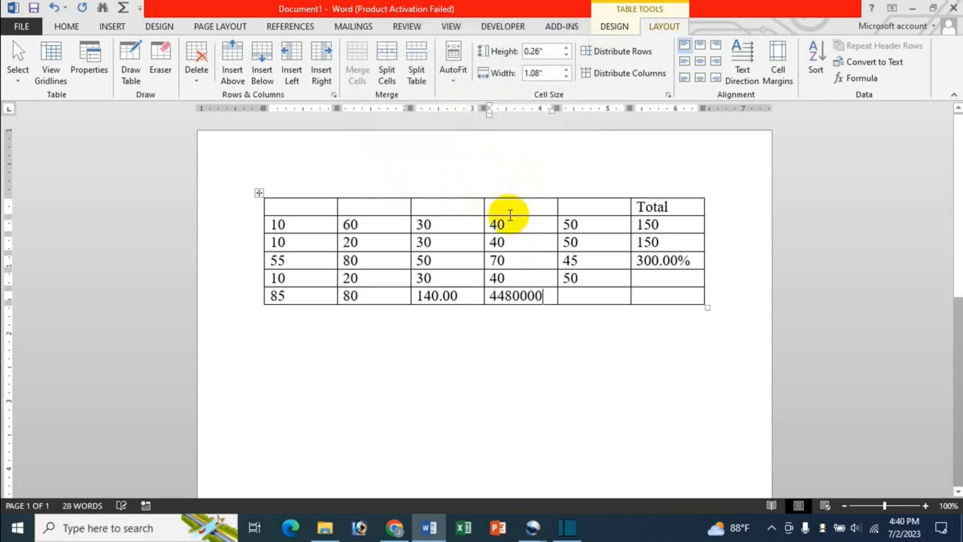
click(514, 295)
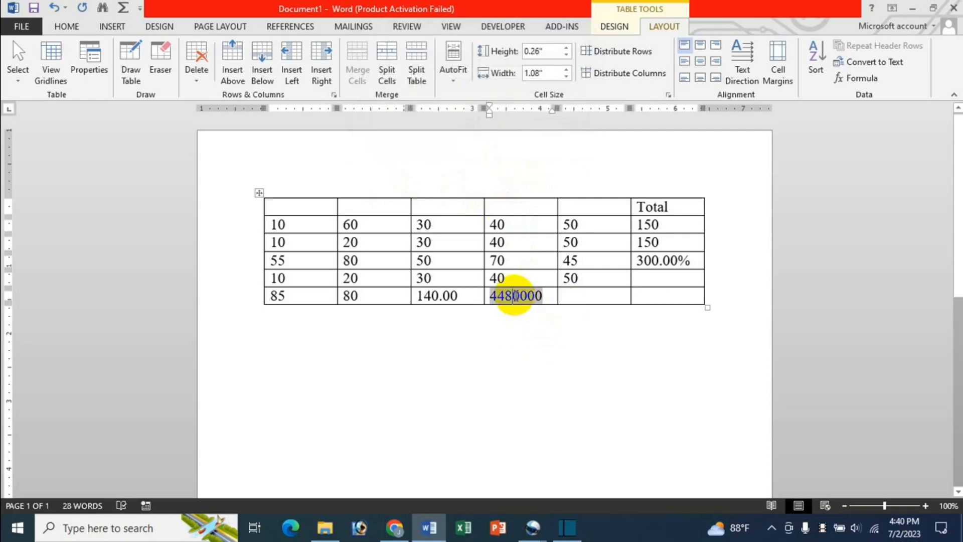
click(505, 225)
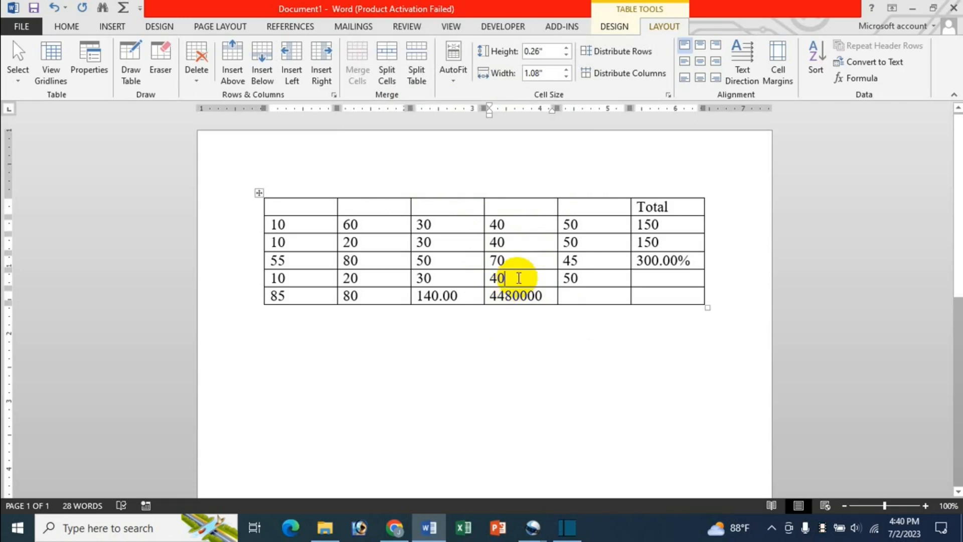
click(520, 293)
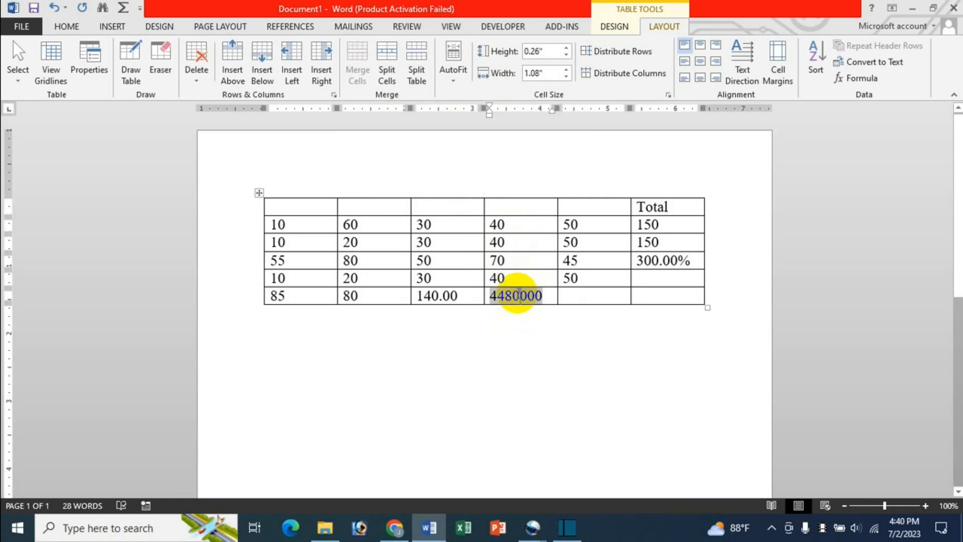
click(508, 224)
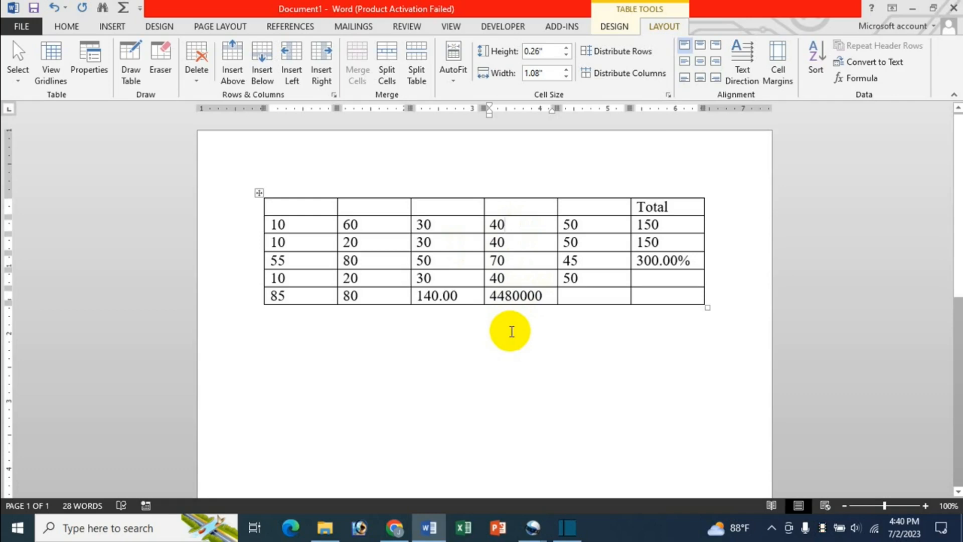
click(18, 527)
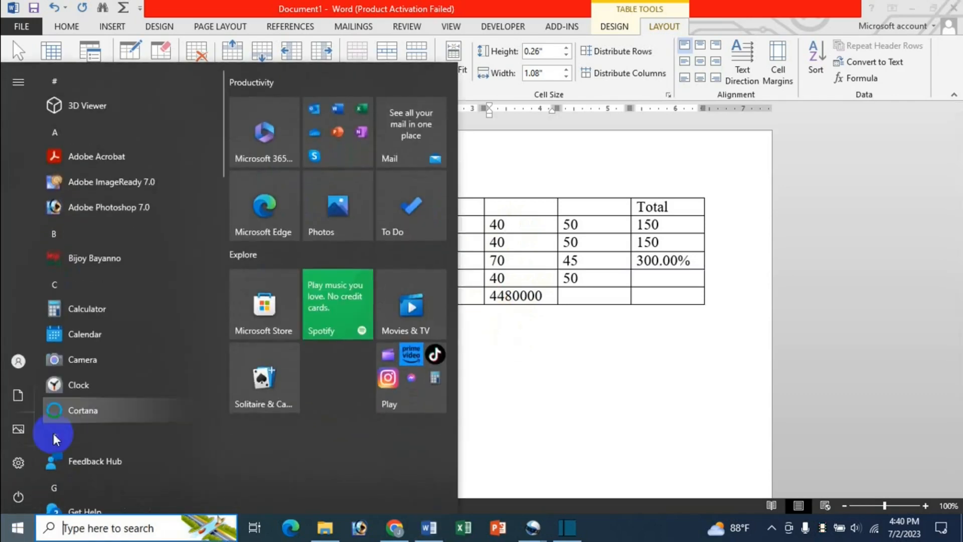
click(666, 356)
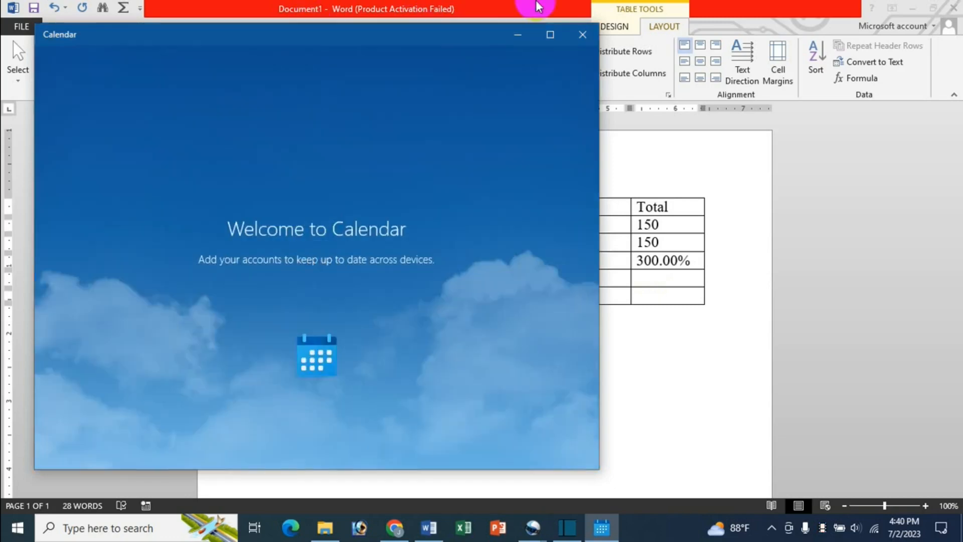
click(508, 278)
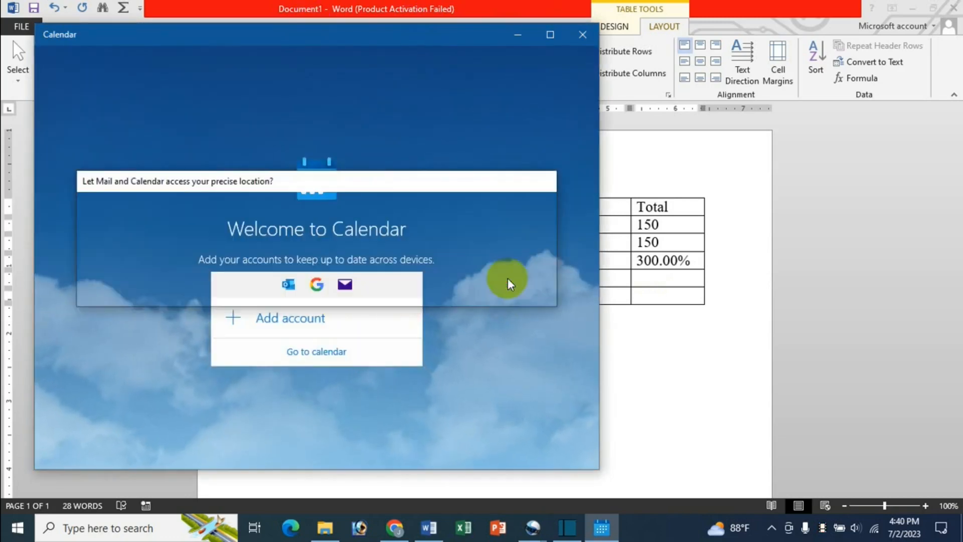
click(583, 32)
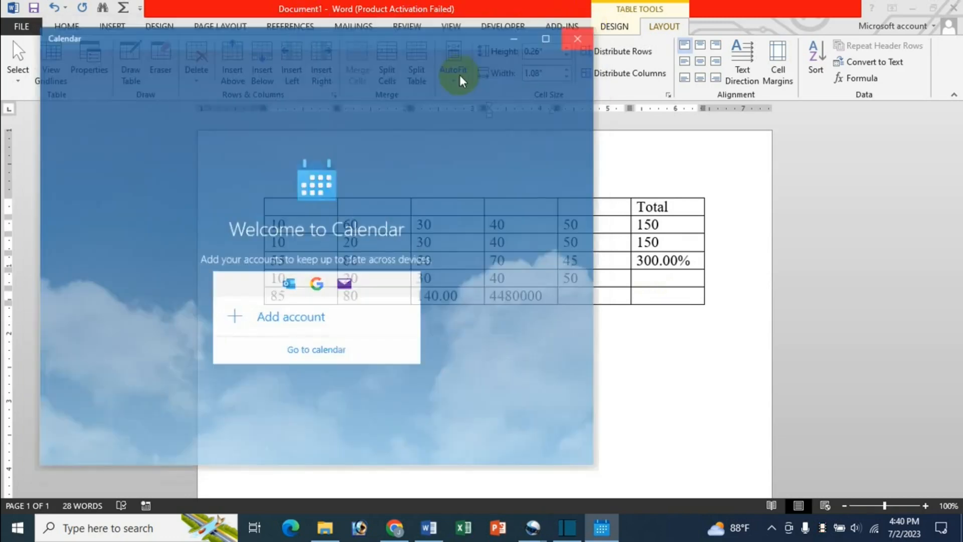
Check the fourth column's product by multiplying 40 × 40 × 70 × 40 in Calculator, and close Calculator.
click(17, 528)
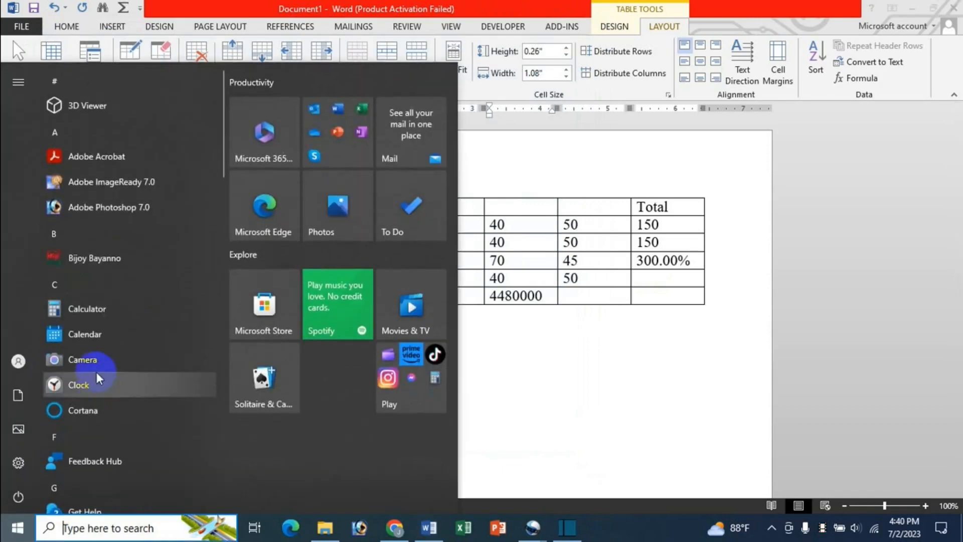
click(100, 309)
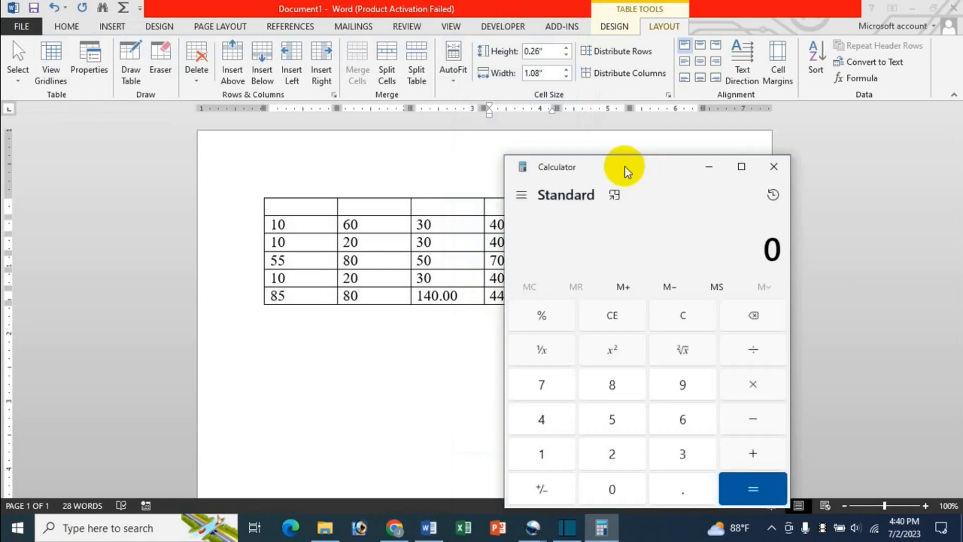
drag(623, 167, 785, 126)
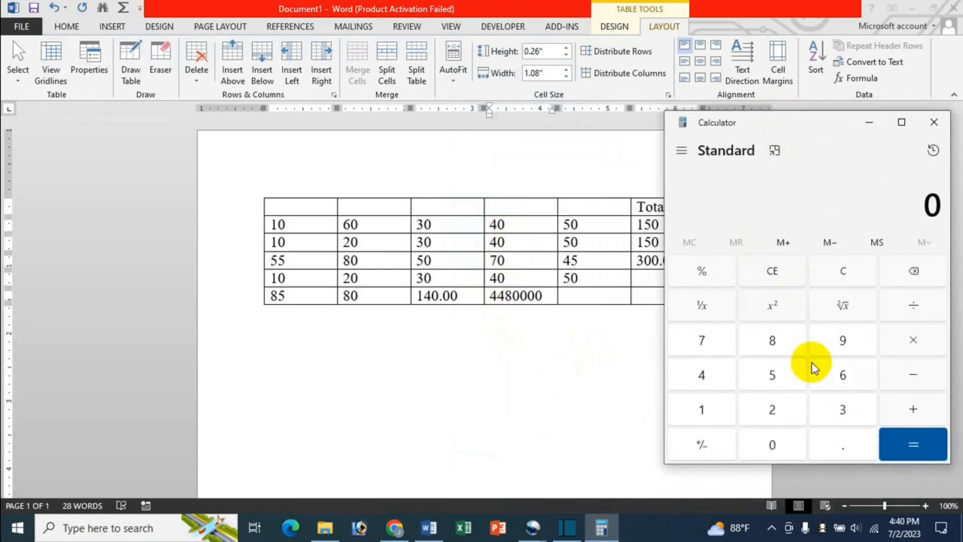
text(40 × 40)
key(Return)
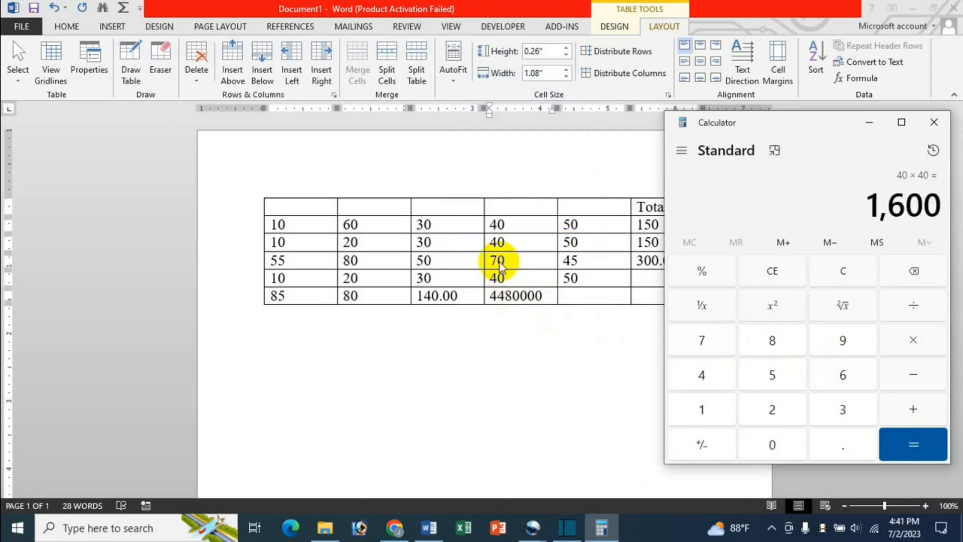
text(7)
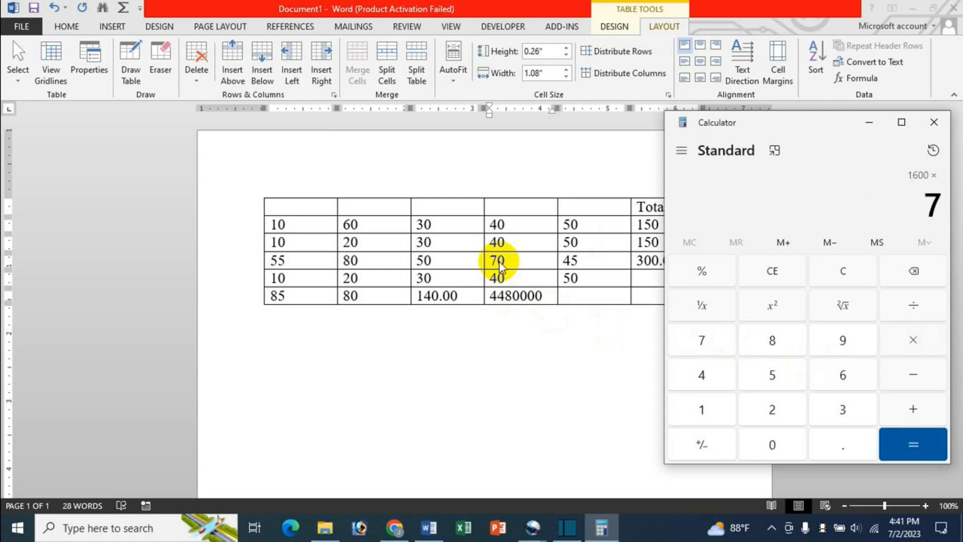
text(0)
key(Return)
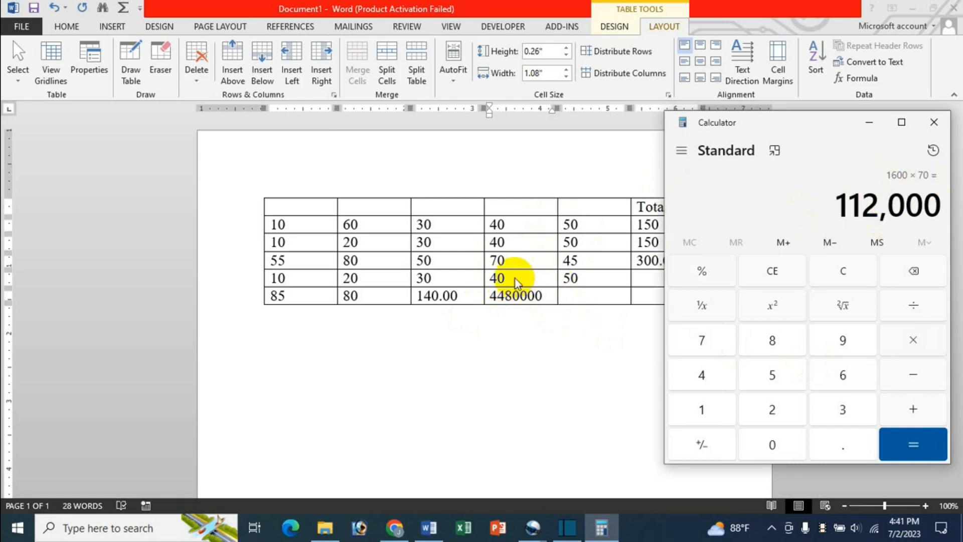
text(40)
key(Return)
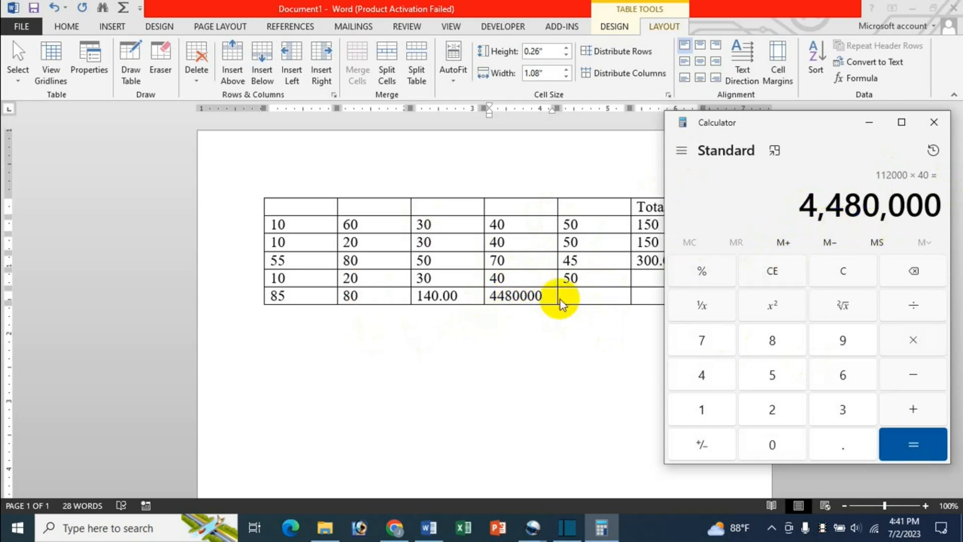
click(934, 122)
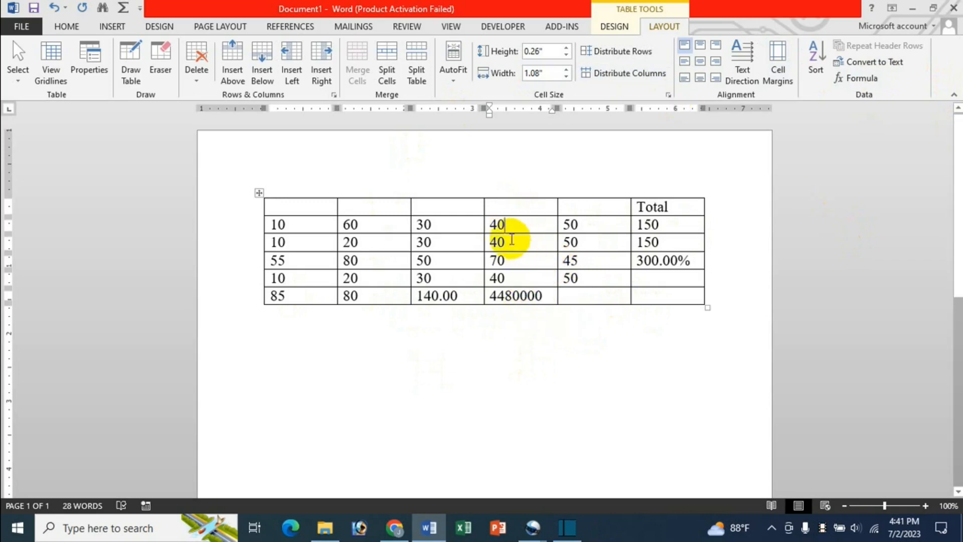
Set the fourth column's second- and third-row values to 450 and 55 and update the product formula in its last row.
double_click(499, 225)
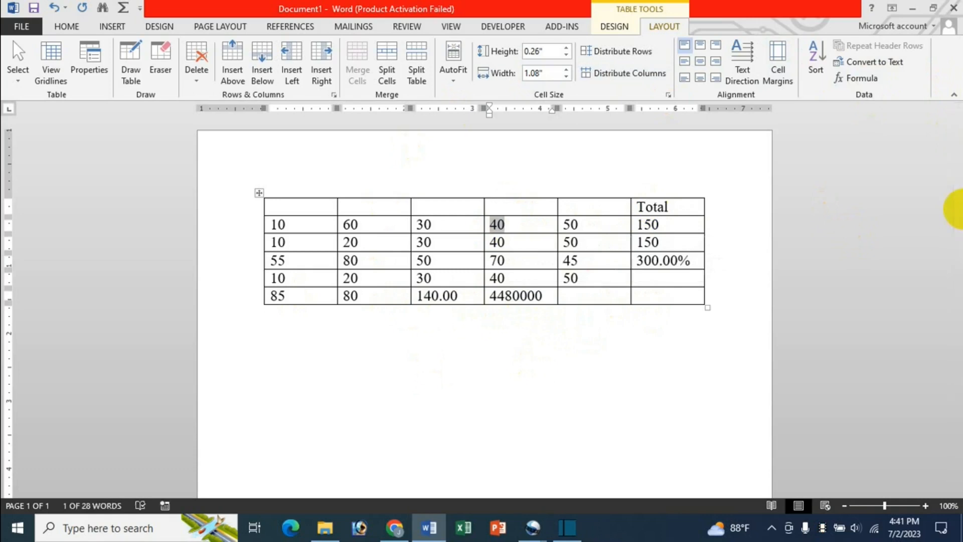
text(450)
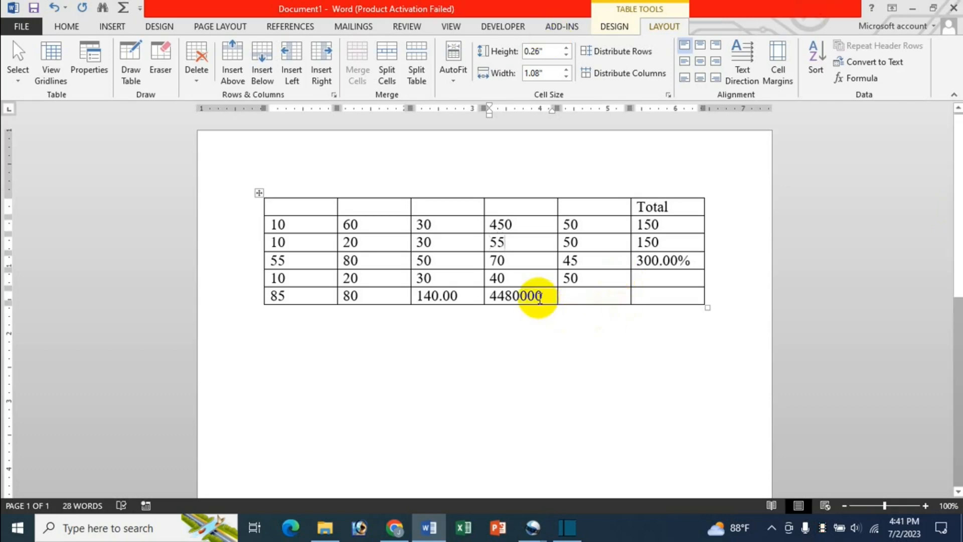
drag(545, 297, 490, 297)
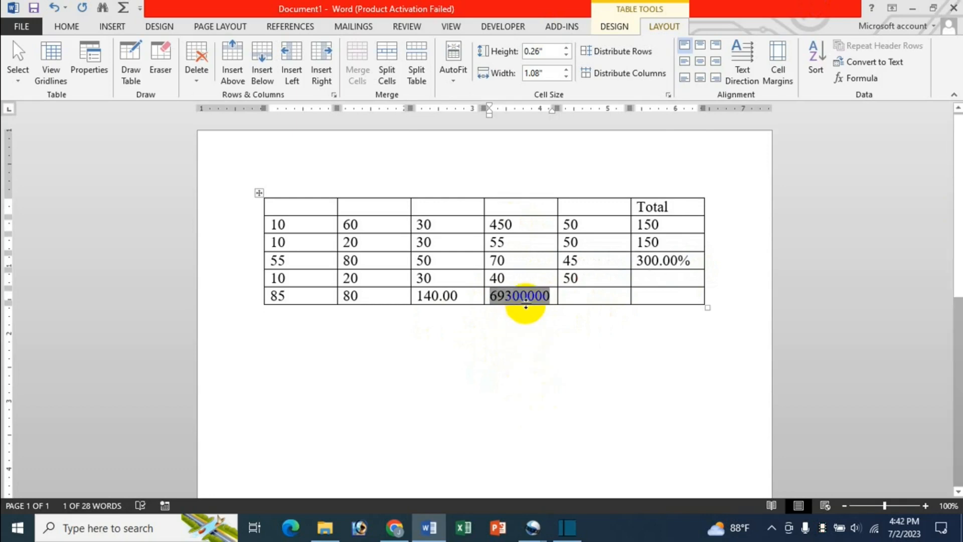
click(565, 297)
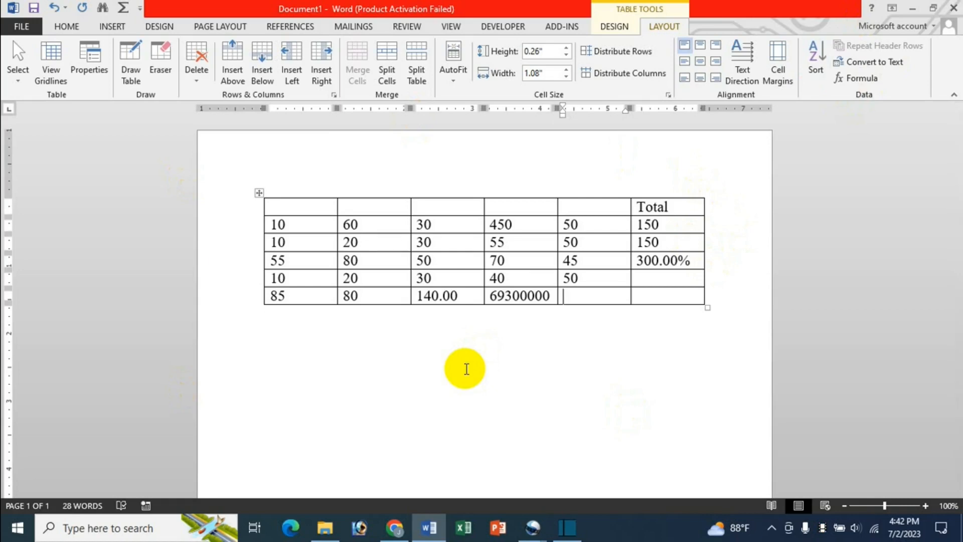
Switch to Chrome to view the JK Update Technology channel's videos page on YouTube.
click(395, 527)
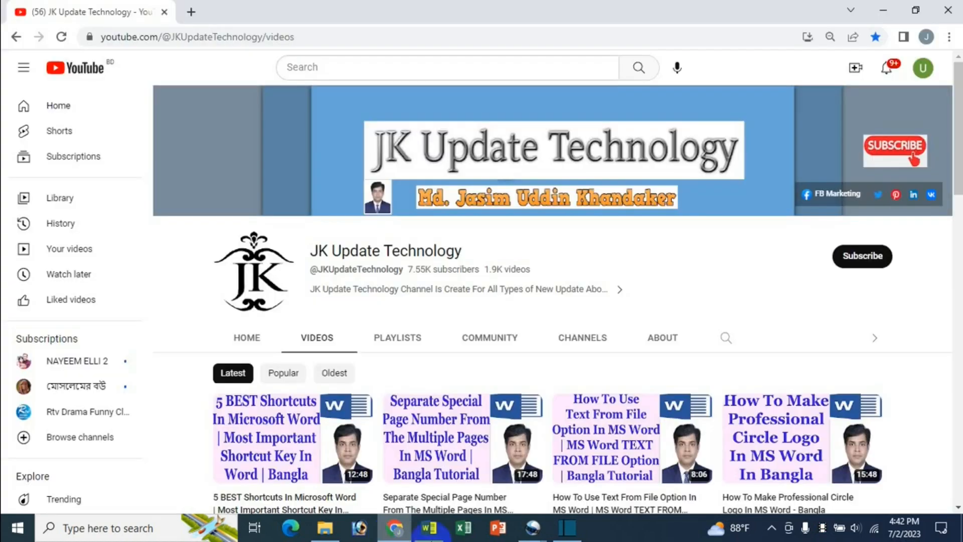